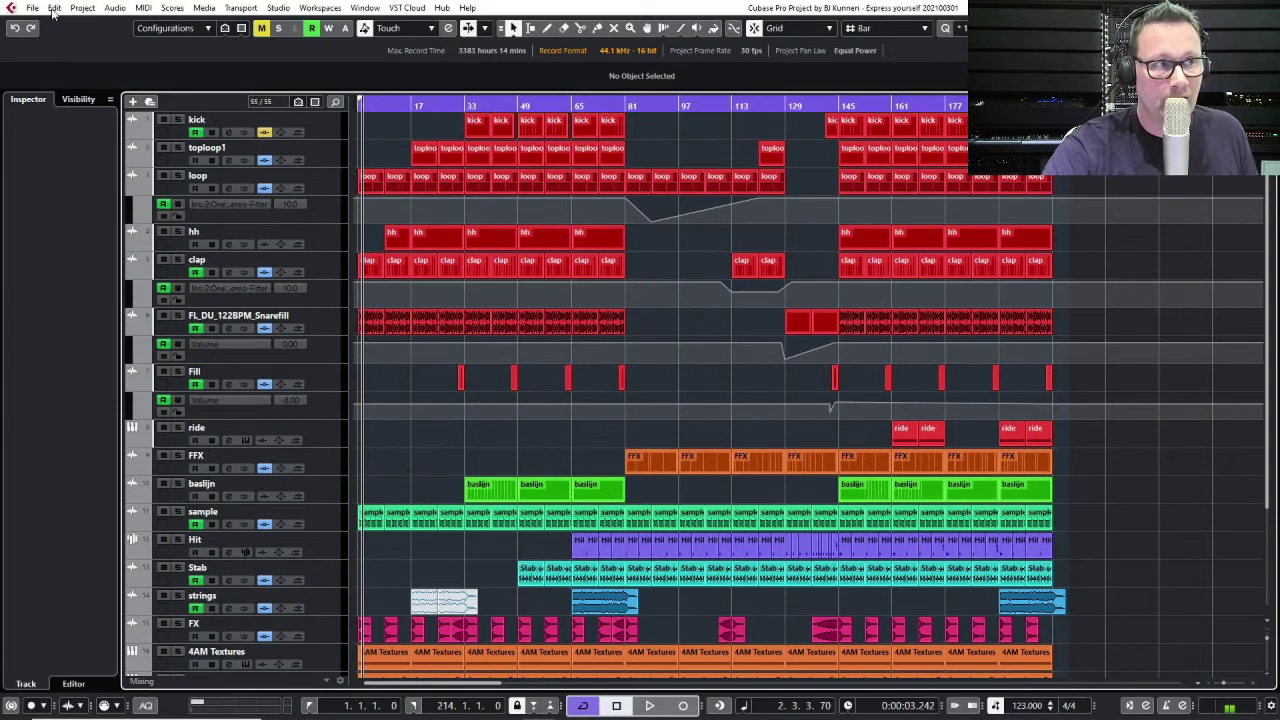
Turn on Enable Automatic Hitpoint Detection in the Editing > Audio preferences and confirm.
left_click(53, 10)
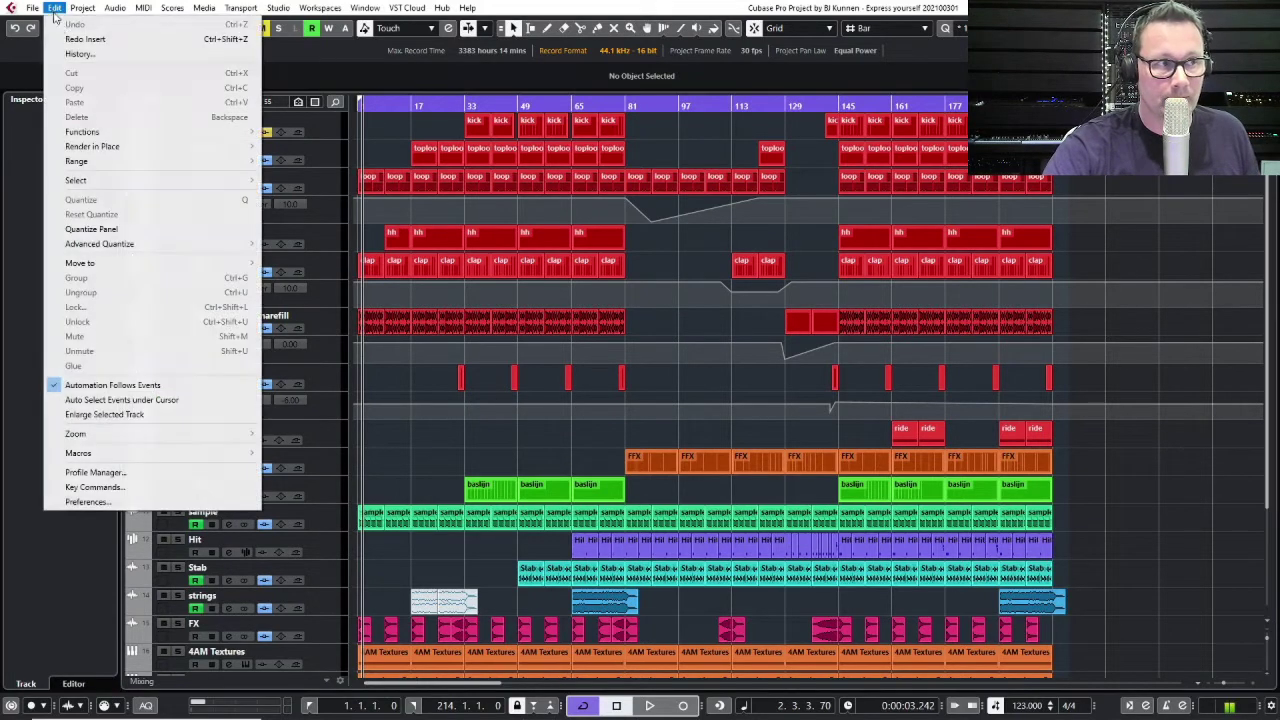
left_click(176, 502)
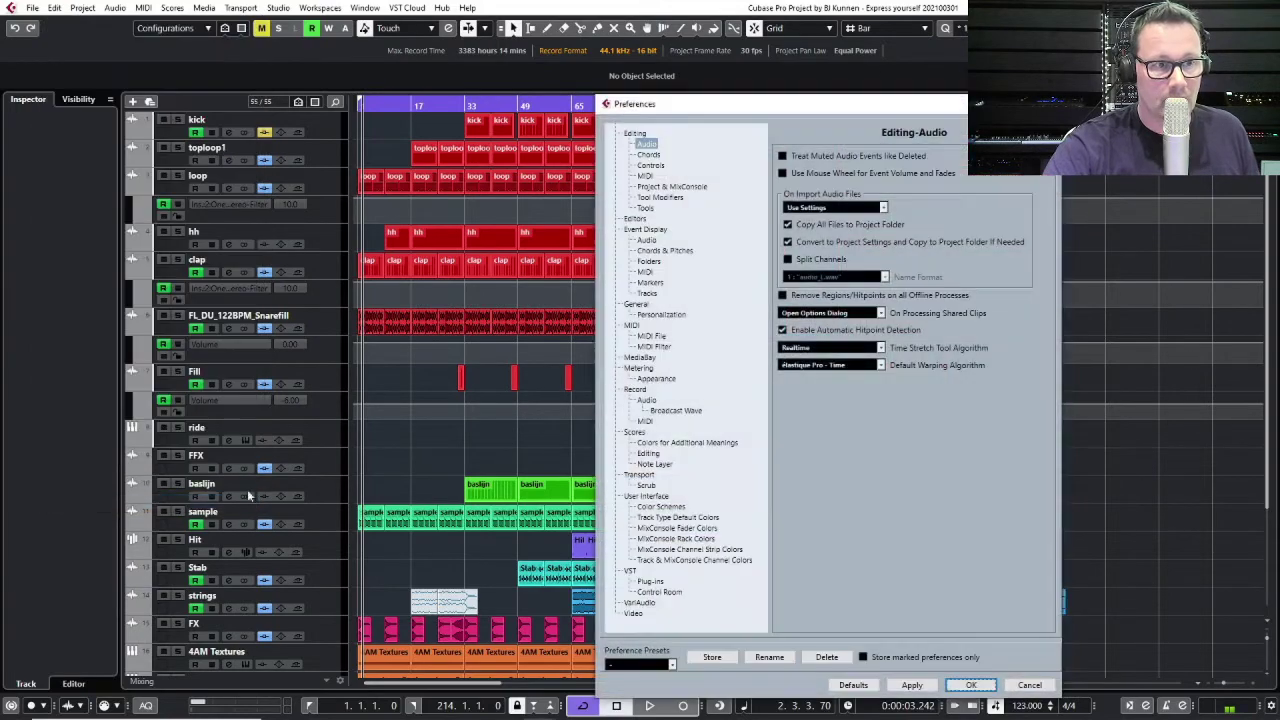
left_click(635, 133)
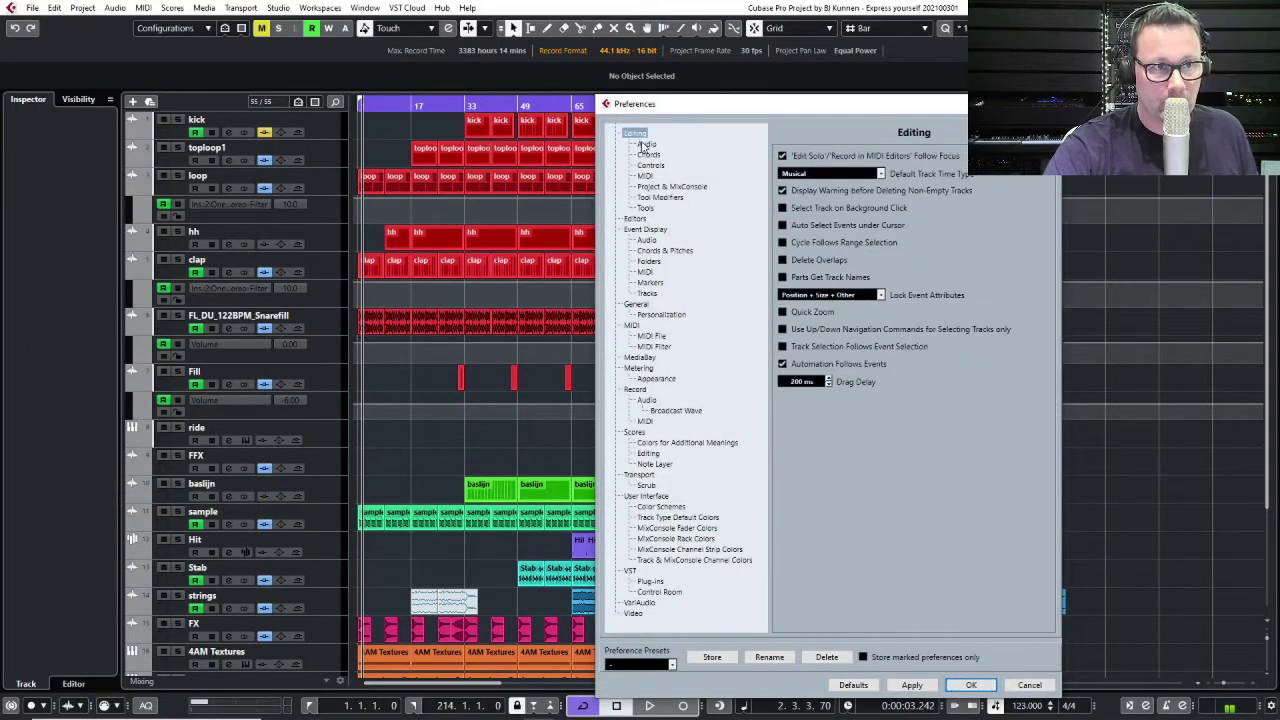
left_click(647, 146)
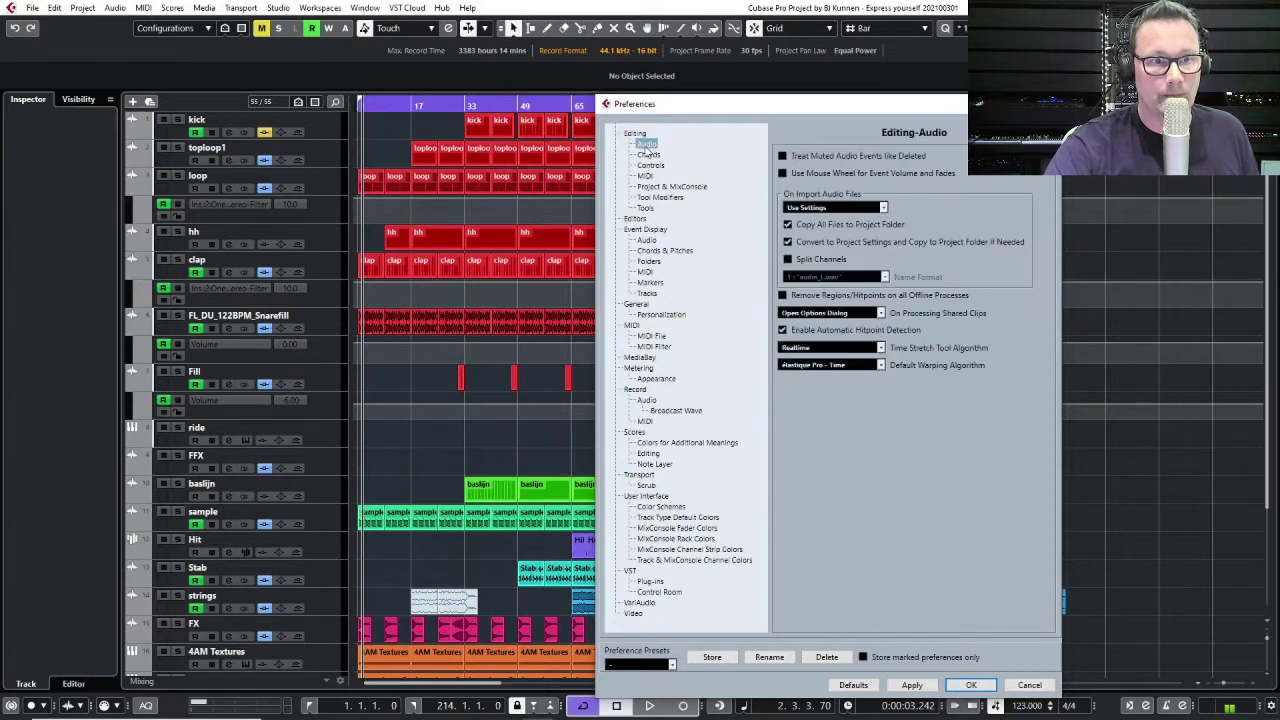
left_click(782, 330)
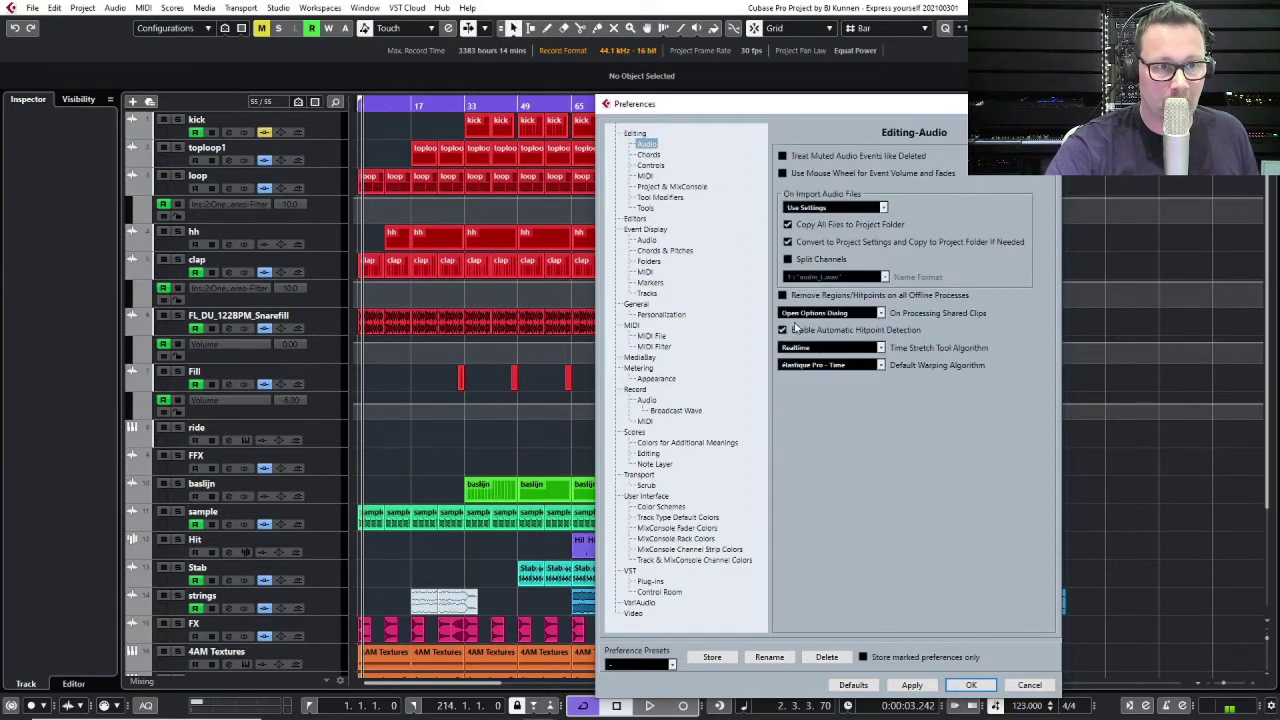
left_click(972, 687)
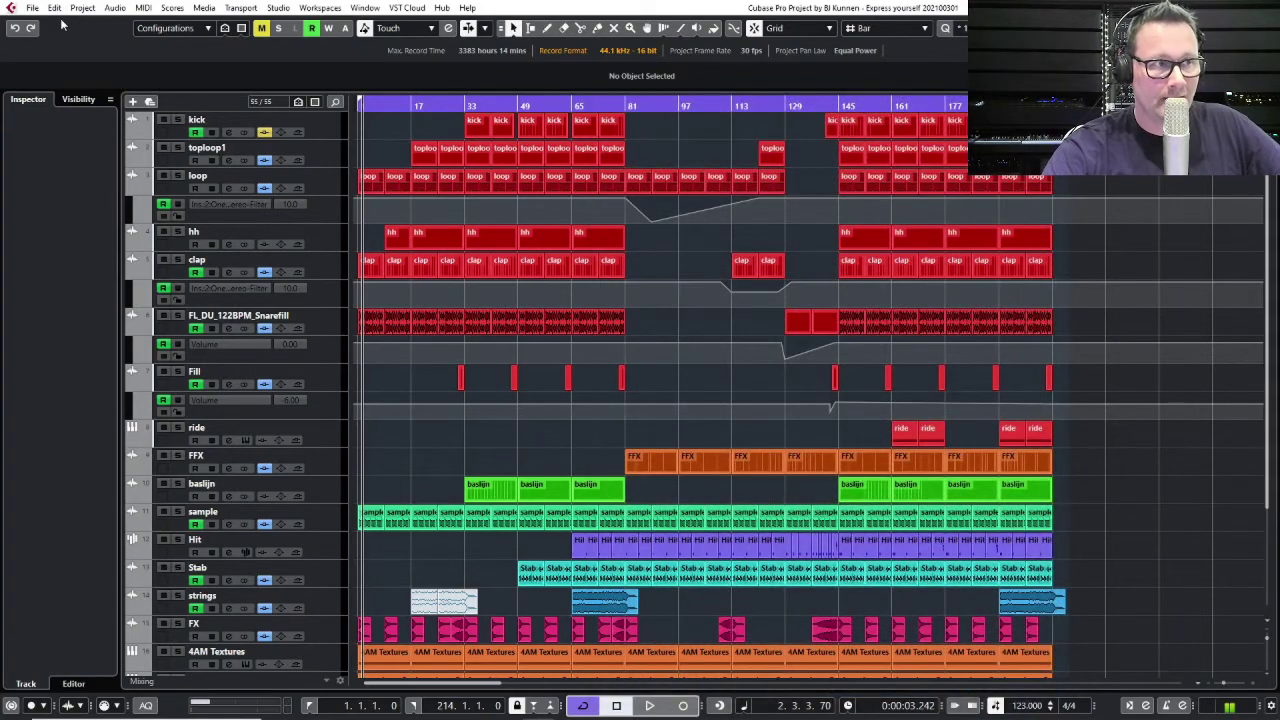
Reopen the Editing > Audio preferences to verify hitpoint detection, then close them.
left_click(55, 8)
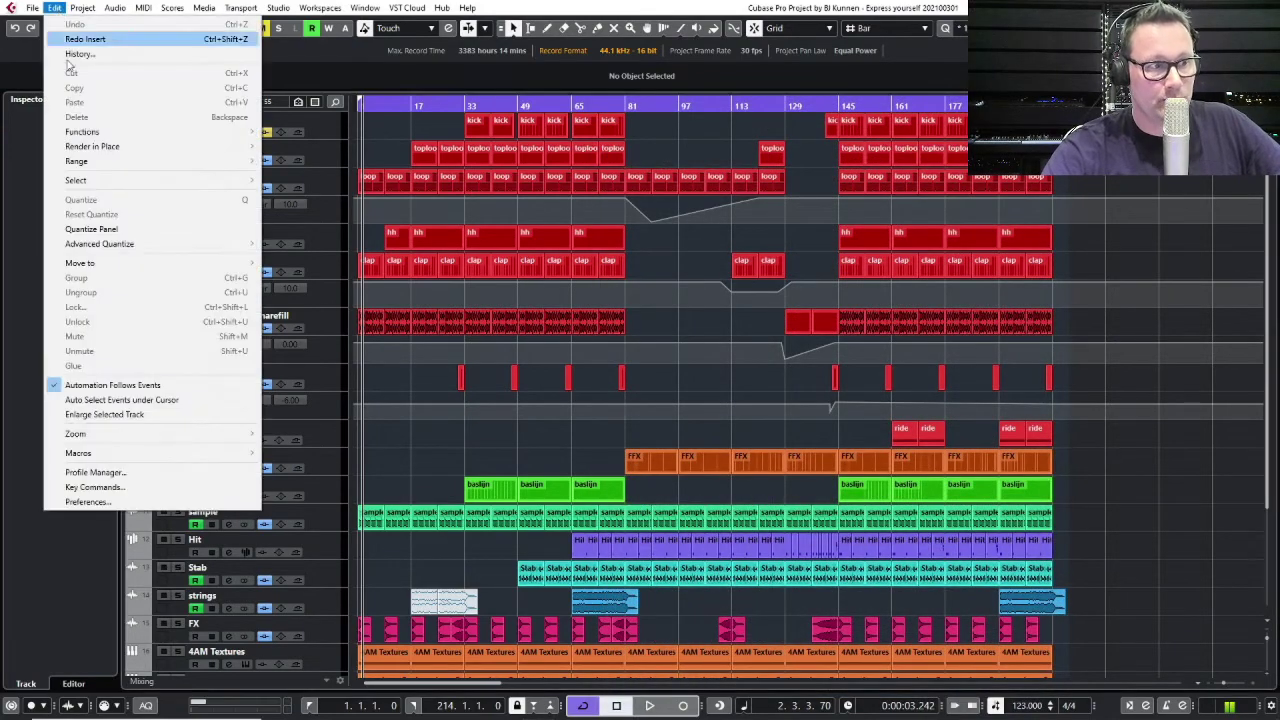
left_click(155, 502)
left_click(636, 133)
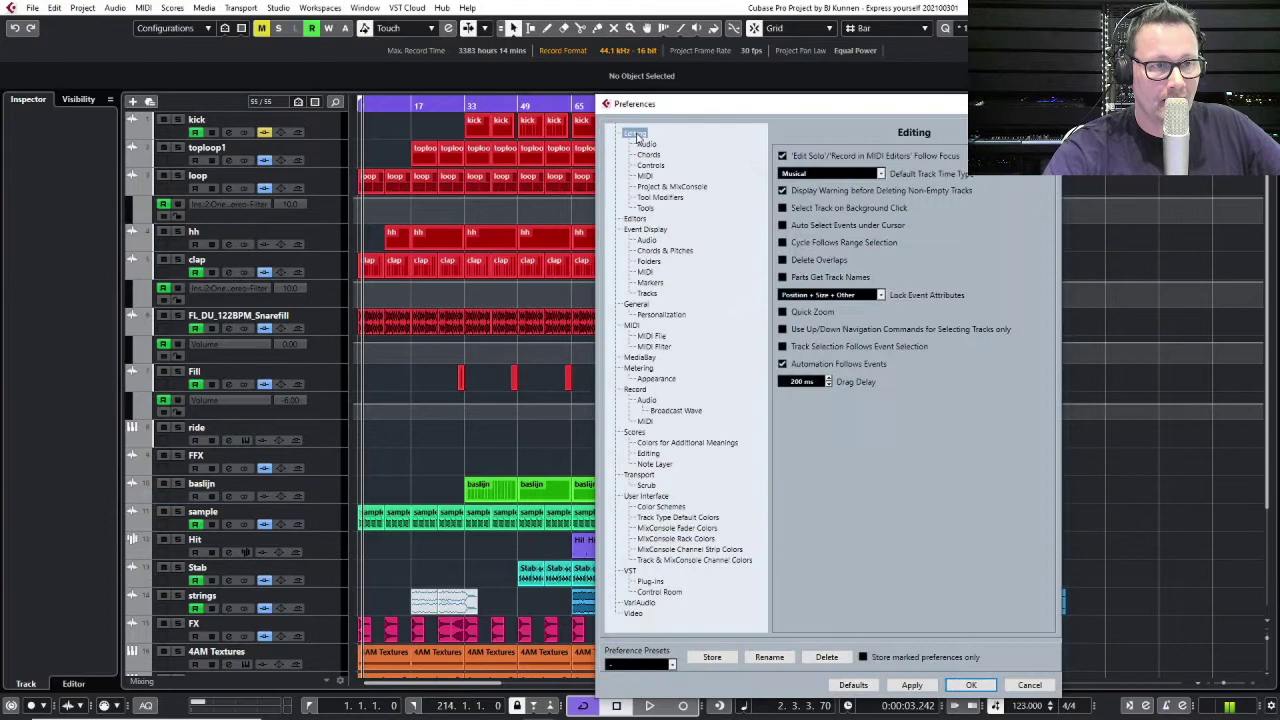
left_click(647, 144)
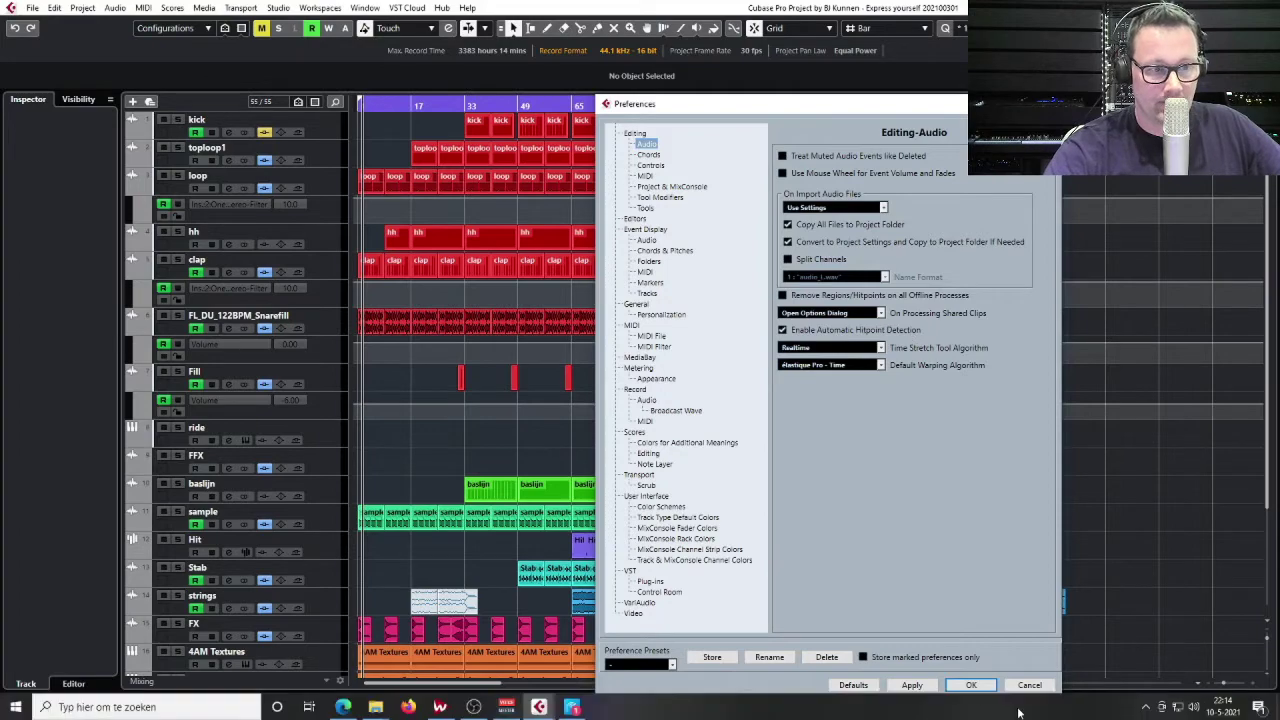
left_click(971, 685)
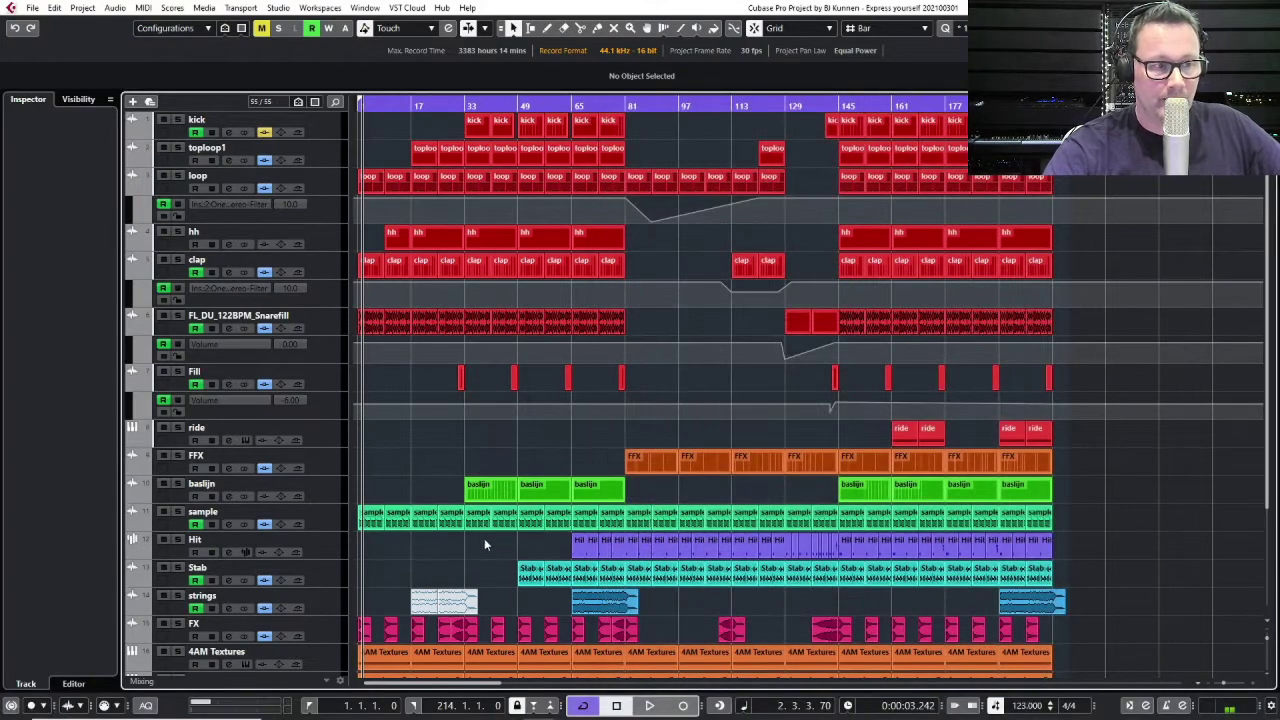
scroll(484, 538, "down", 4)
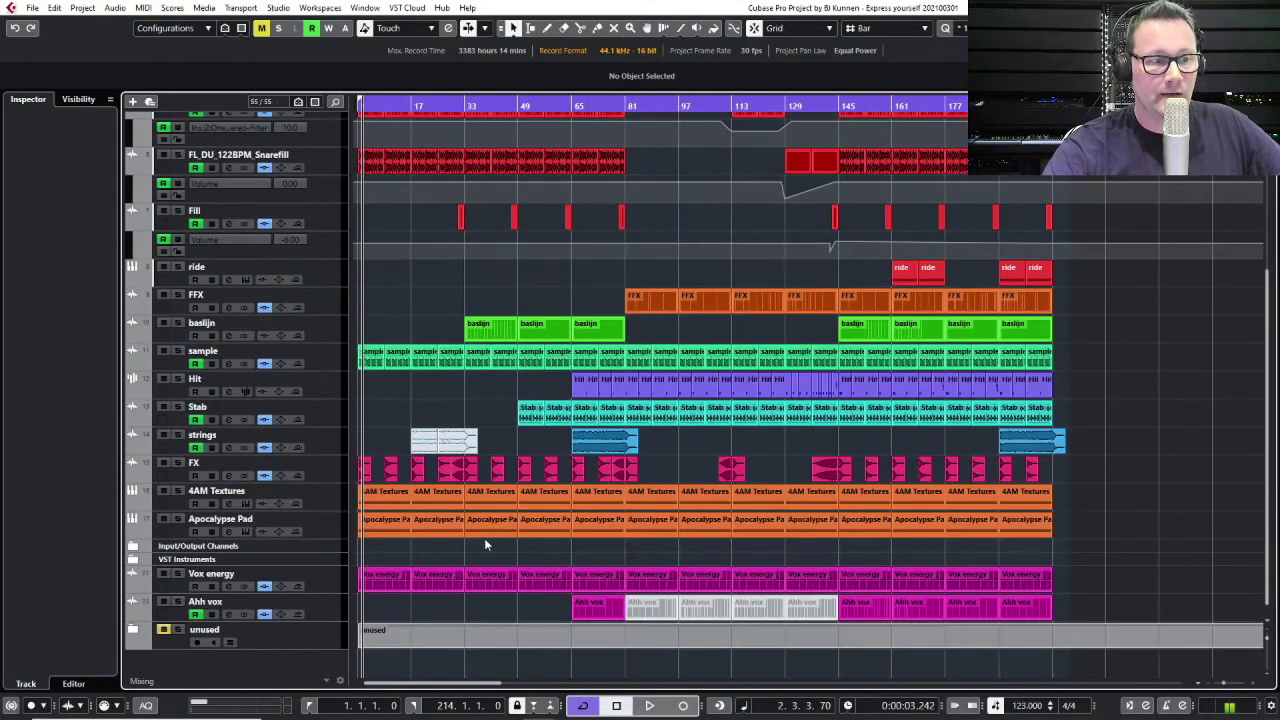
Restore the VEH4 House Loop 021 128BPM track with Redo and zoom in on the first bars.
left_click(54, 8)
left_click(62, 37)
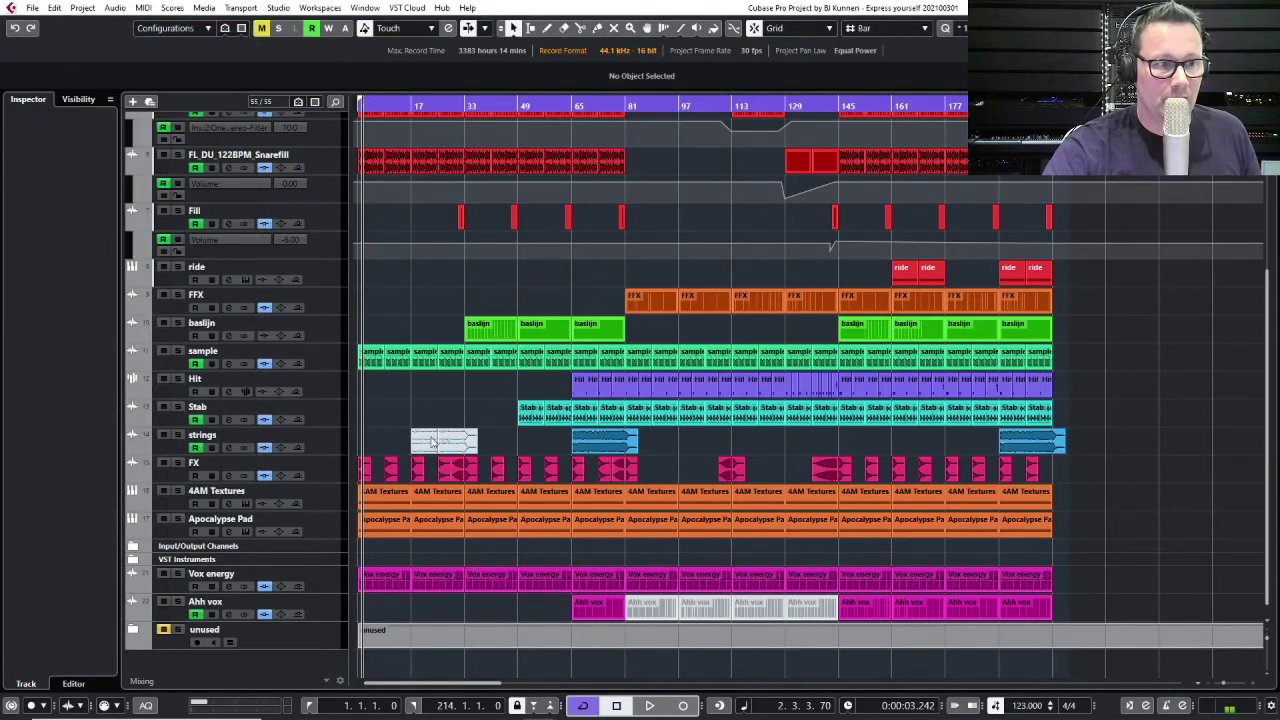
key("ctrl+shift+z")
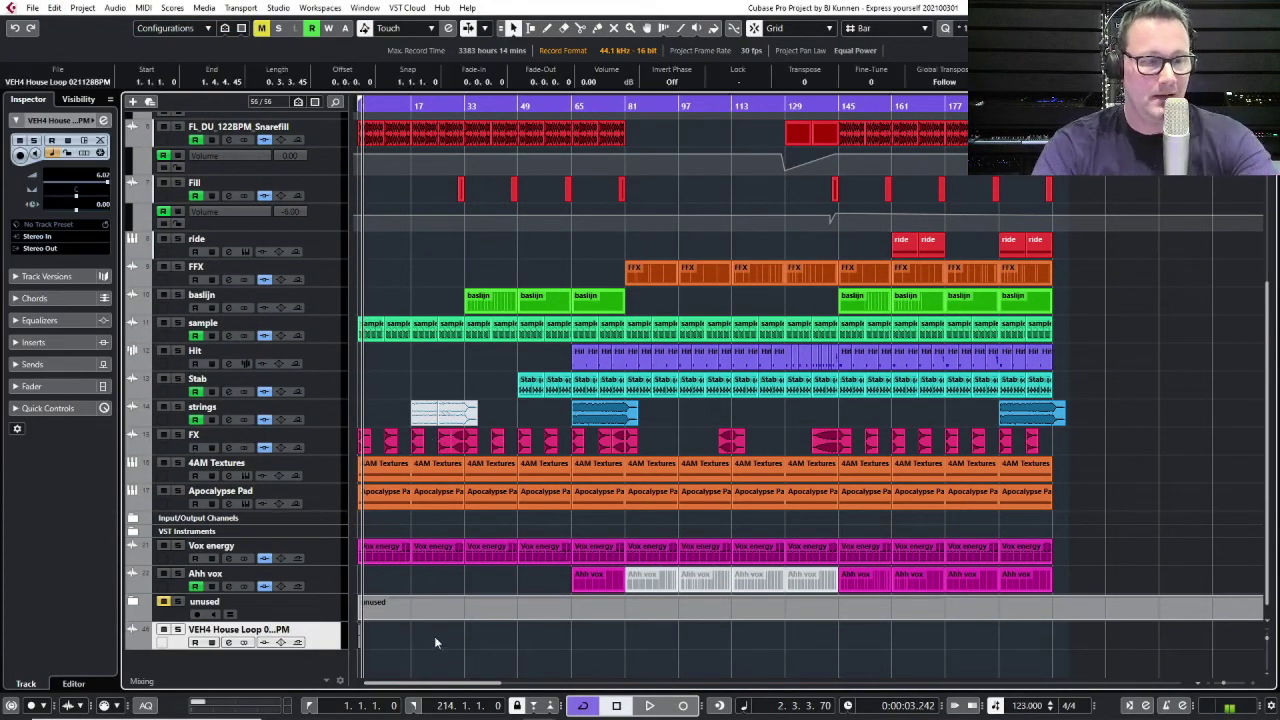
key("h")
key("h")
key("h")
key("h")
key("h")
key("h")
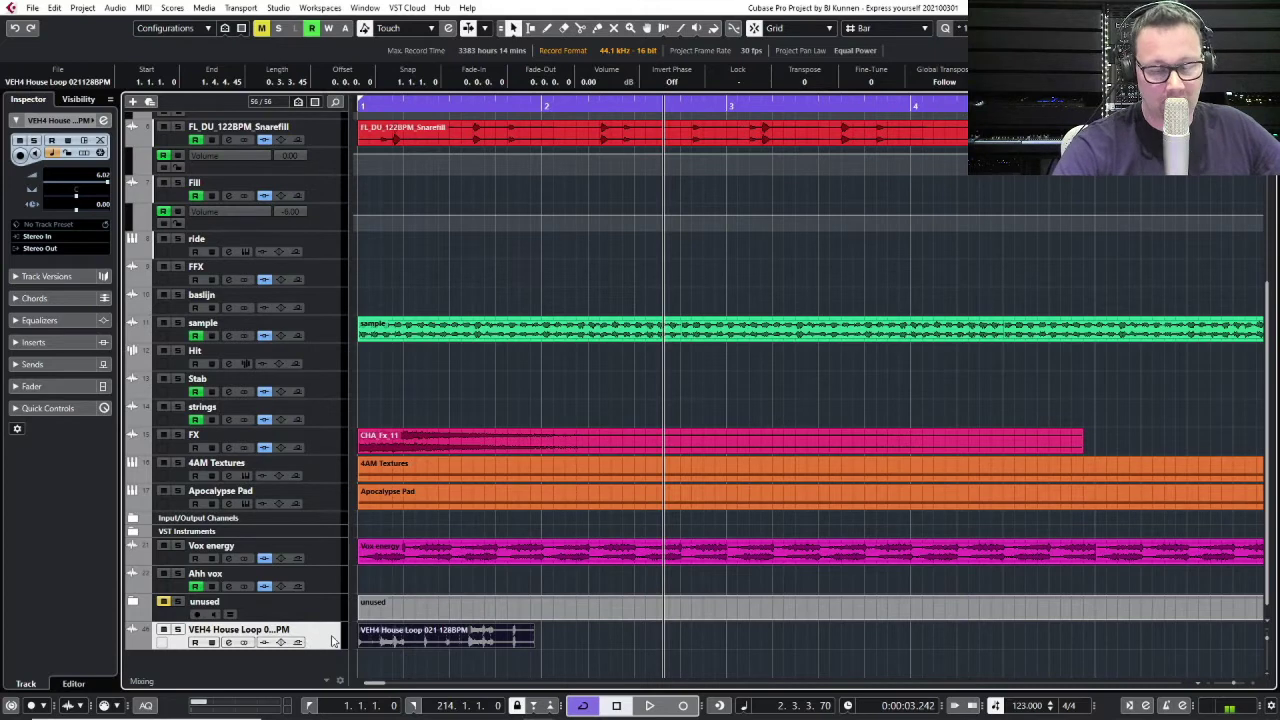
key("Home")
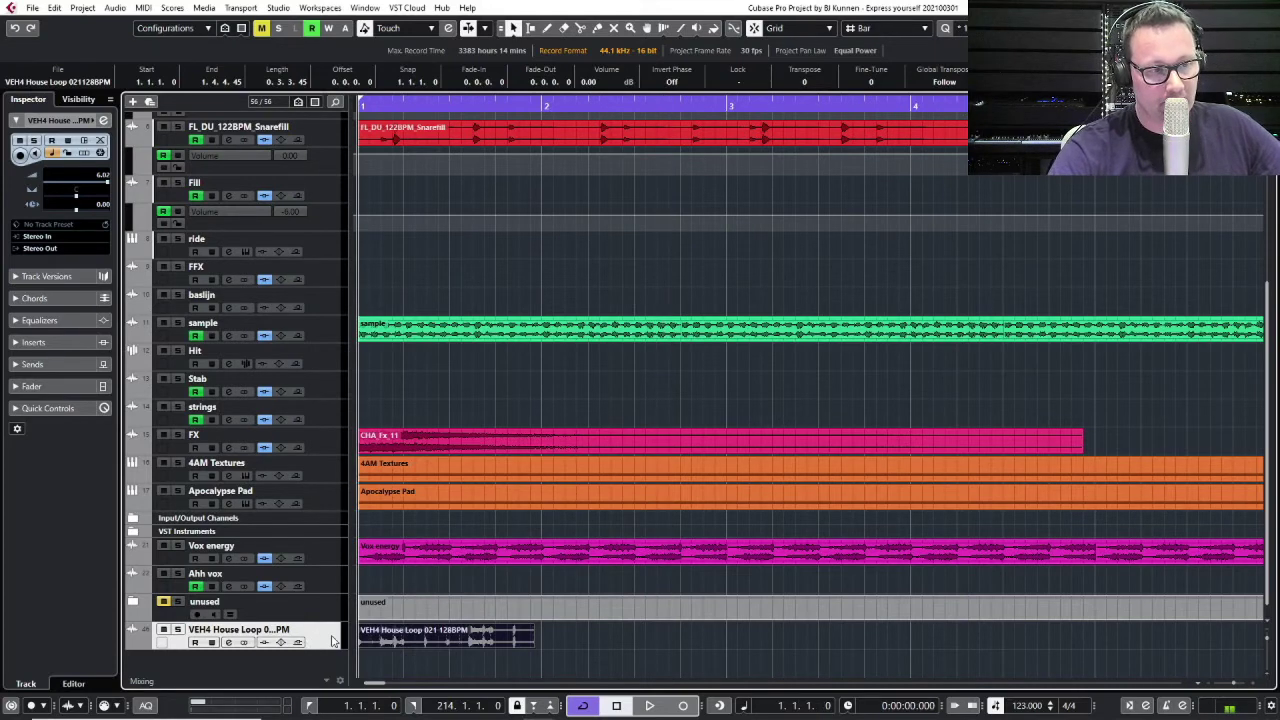
key("space")
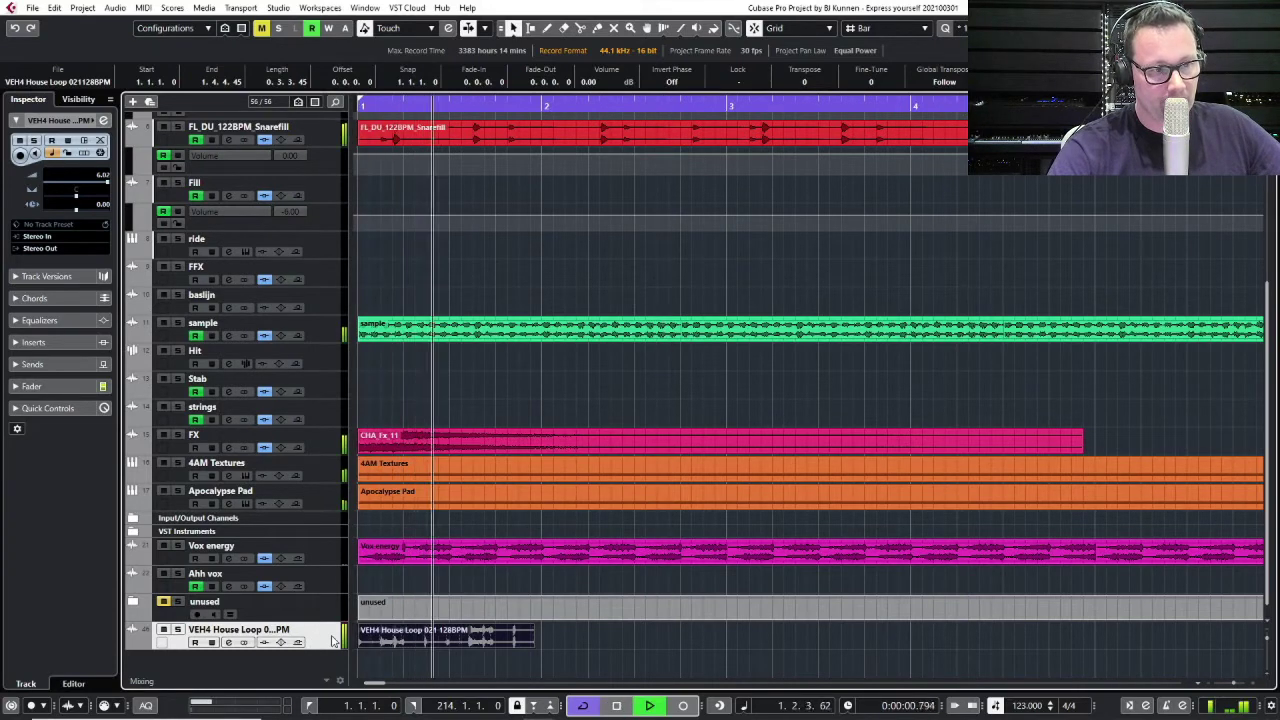
key("space")
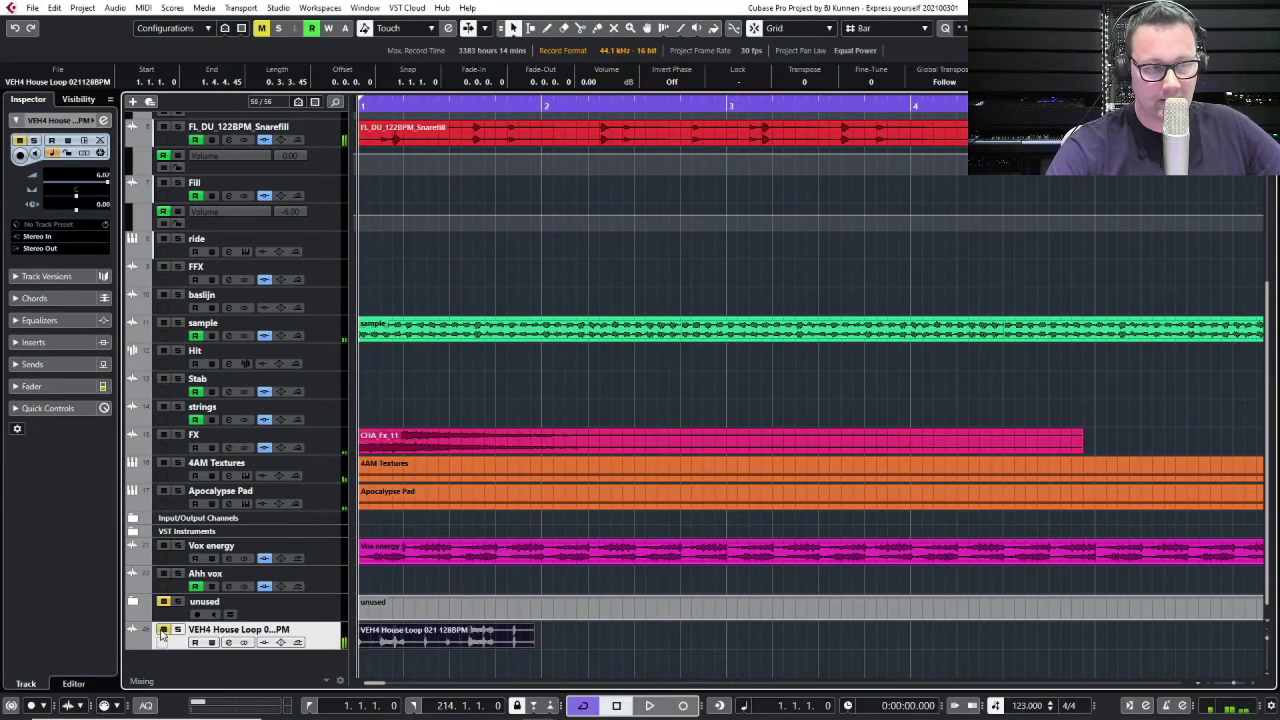
key("space")
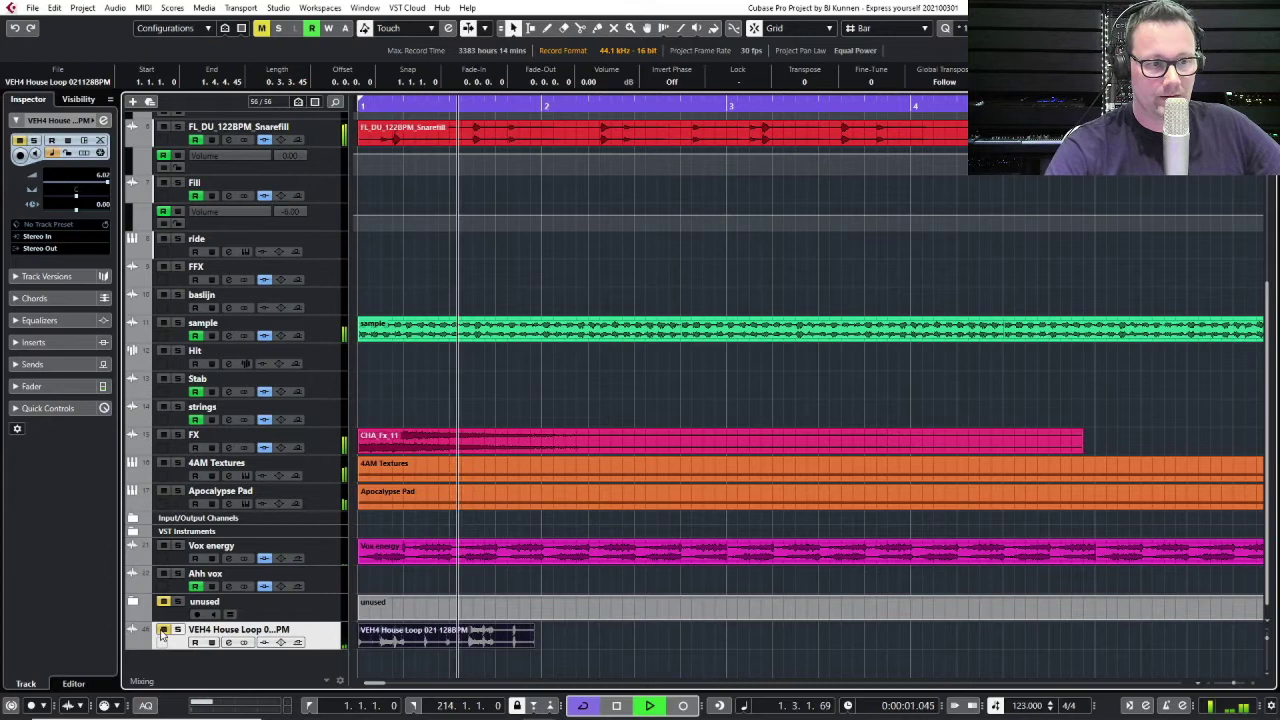
key("space")
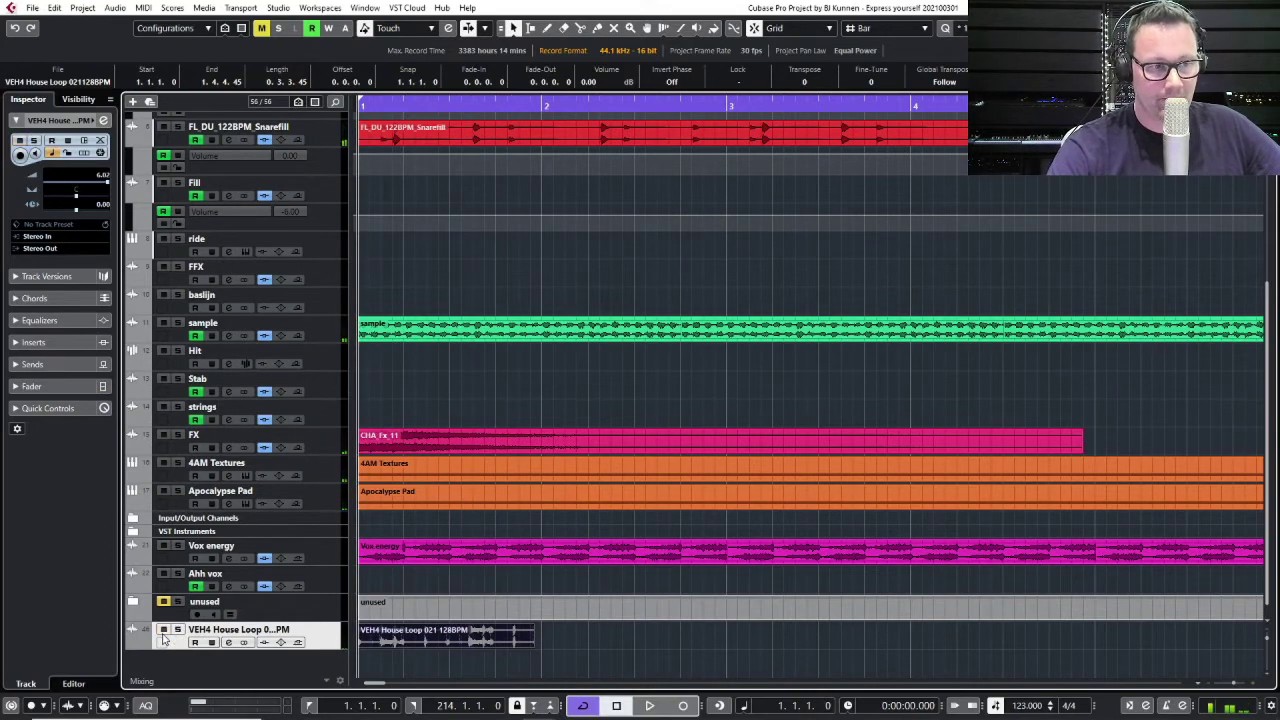
key("space")
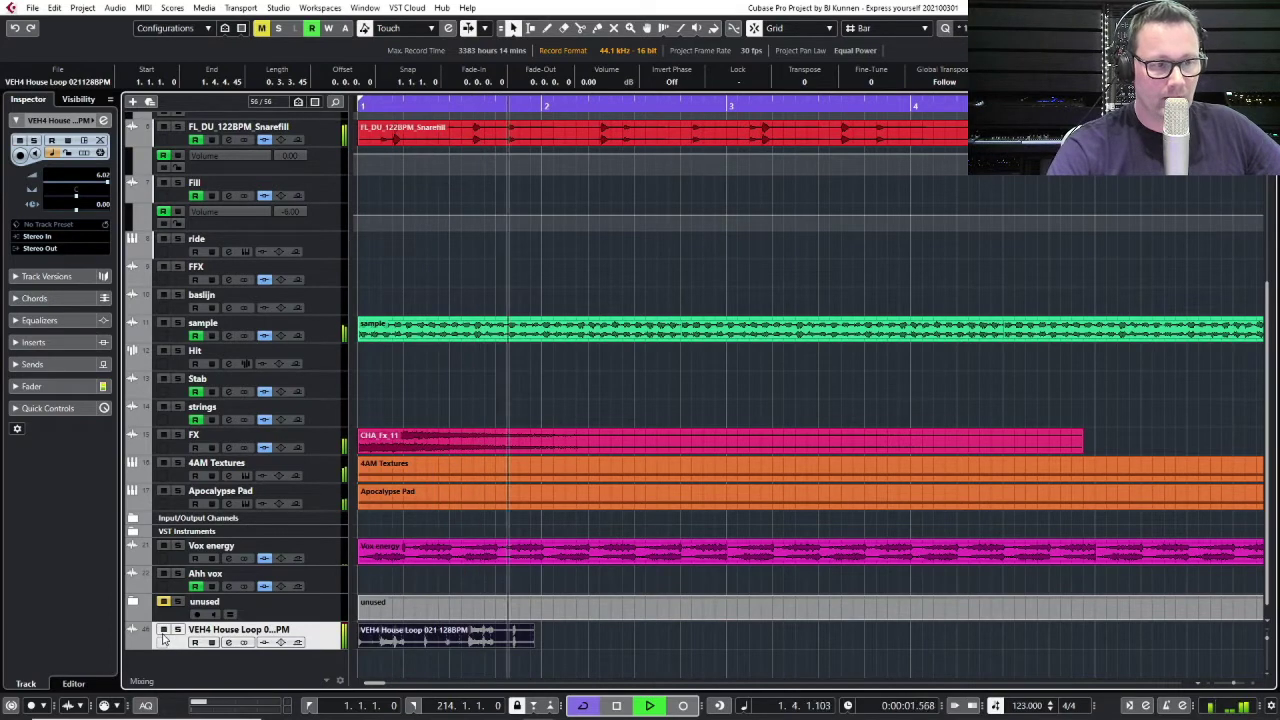
key("space")
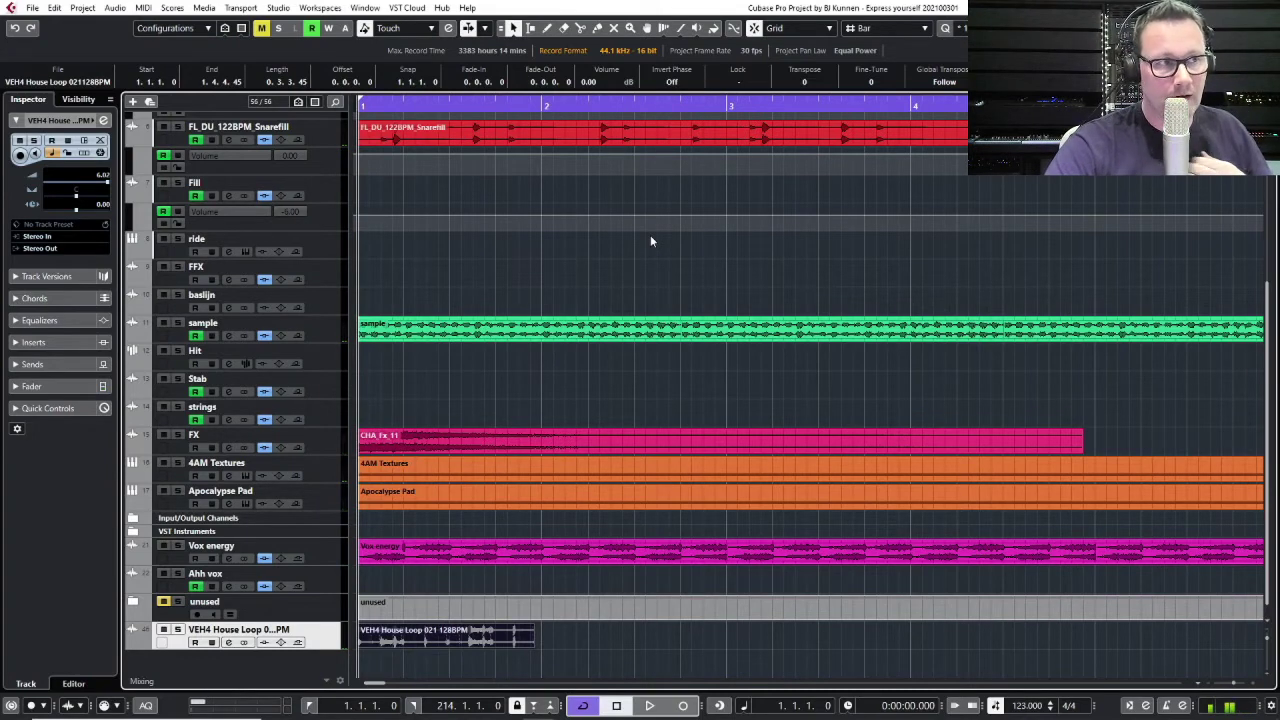
Open the Key Commands dialog and scroll through the transport shortcuts.
left_click(115, 8)
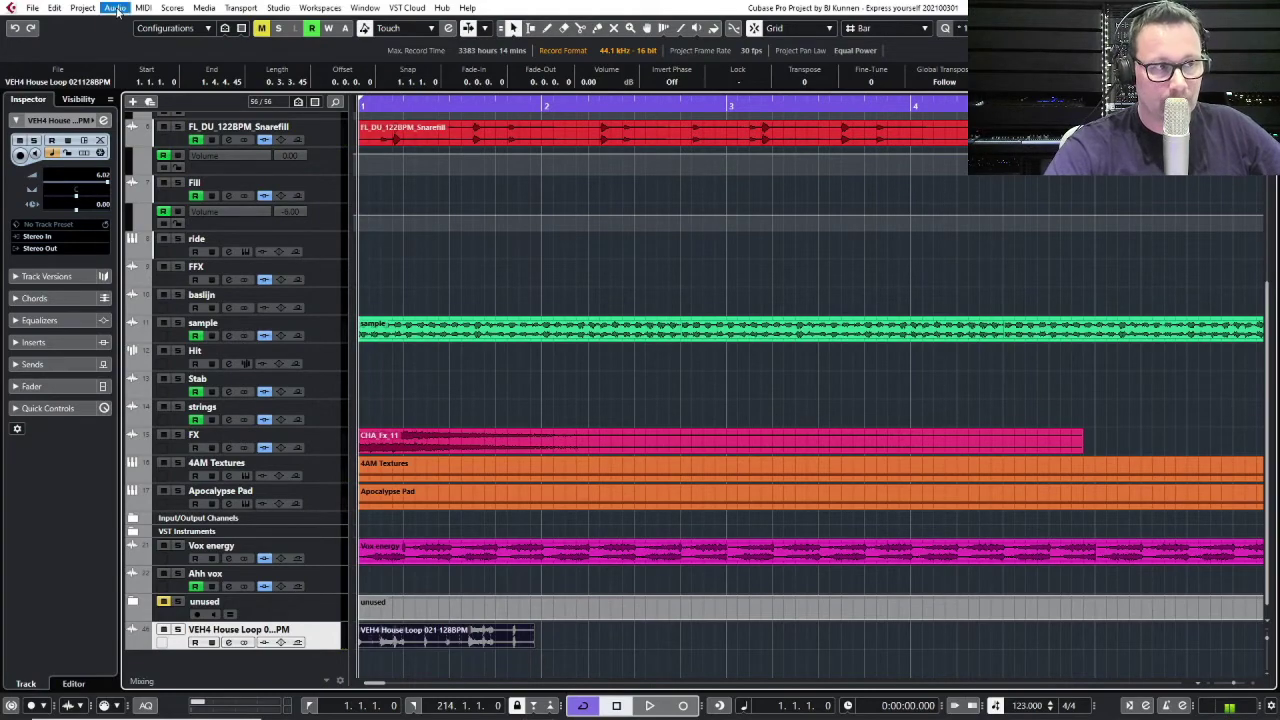
mouse_move(180, 122)
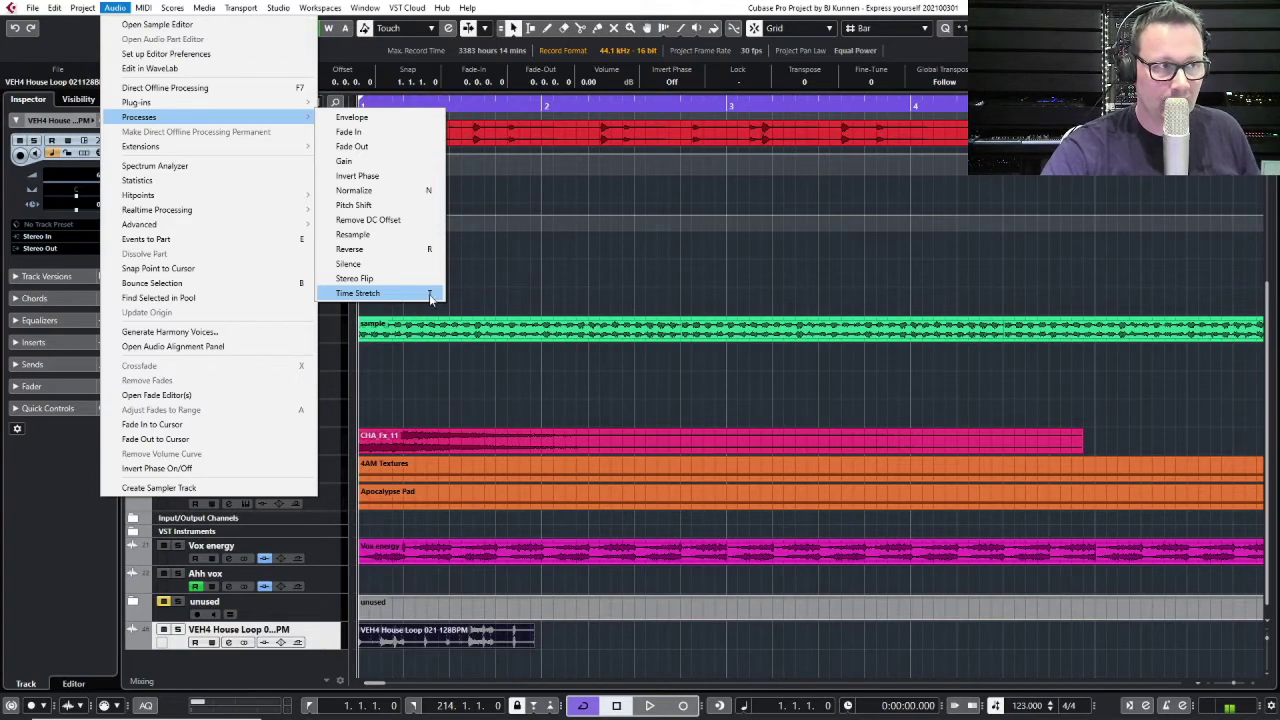
mouse_move(57, 15)
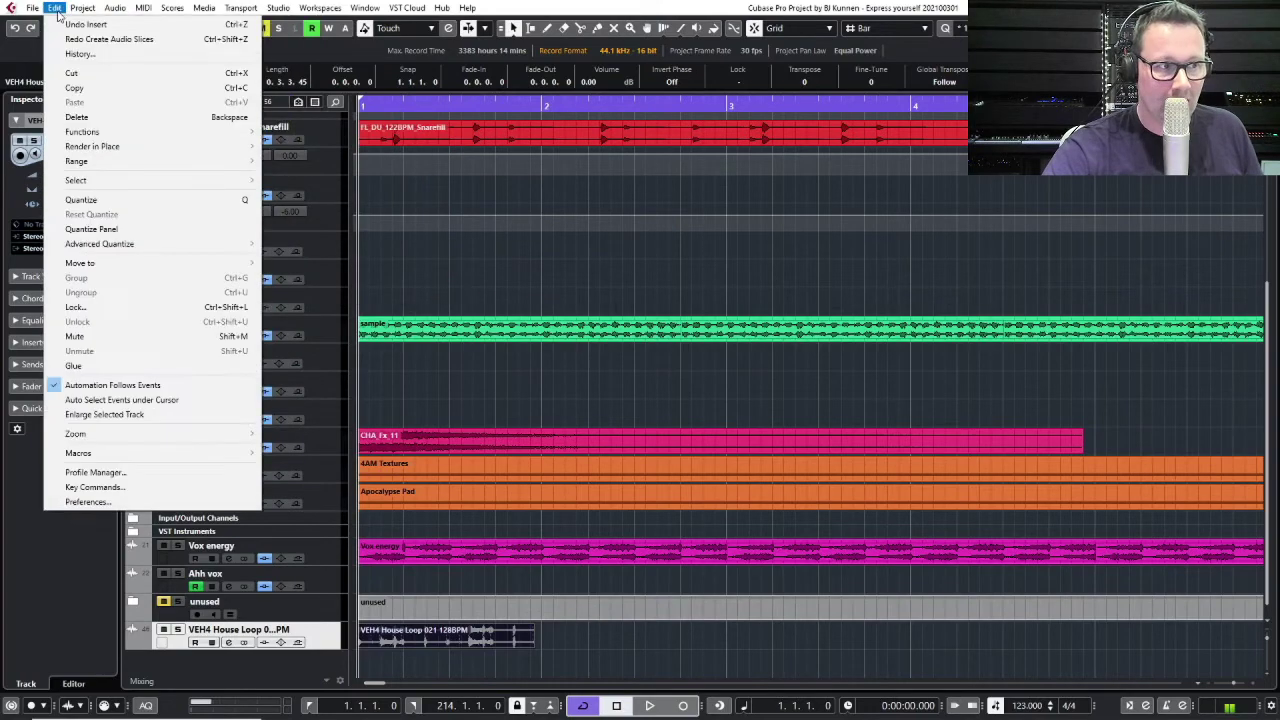
left_click(168, 488)
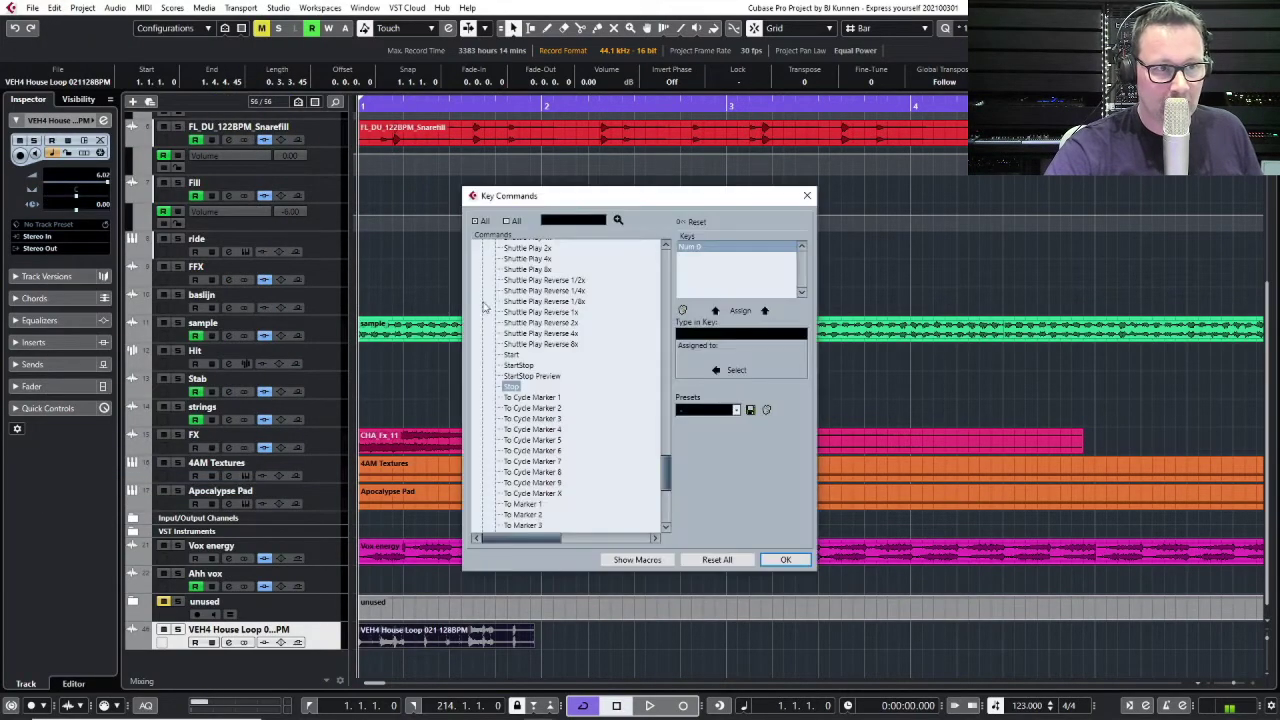
scroll(547, 322, "up", 15)
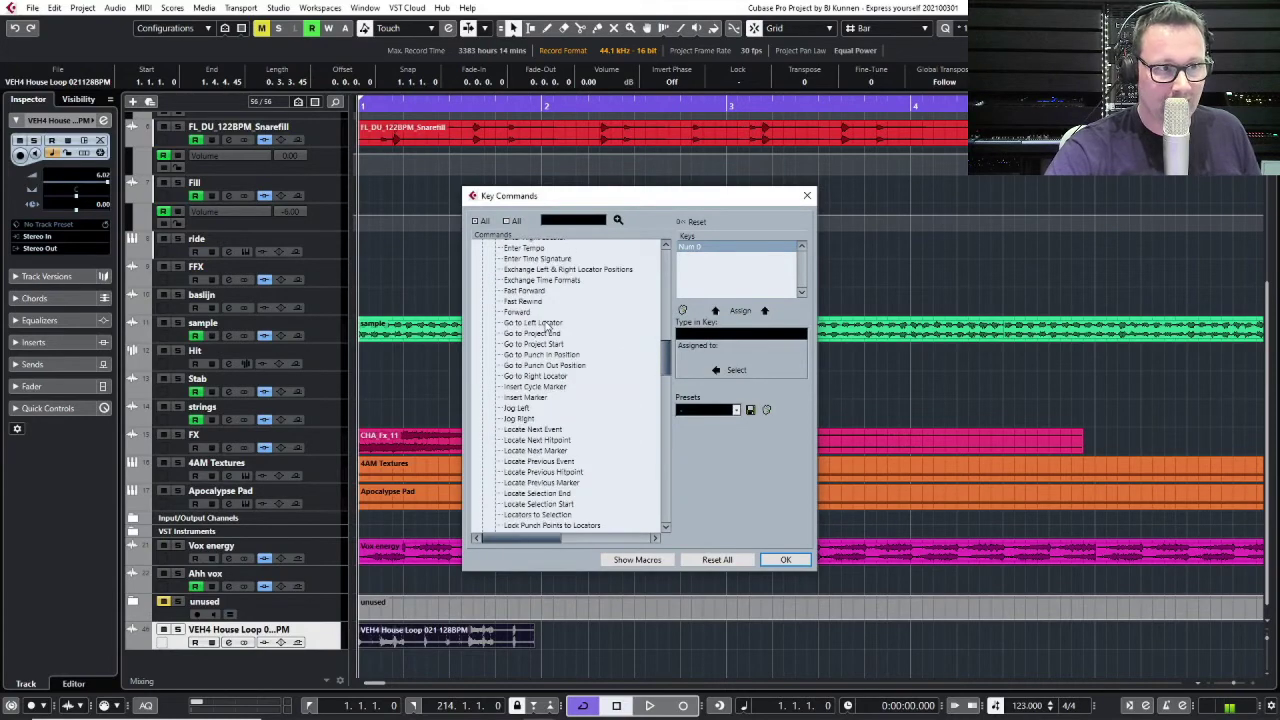
scroll(547, 330, "up", 10)
scroll(547, 330, "down", 20)
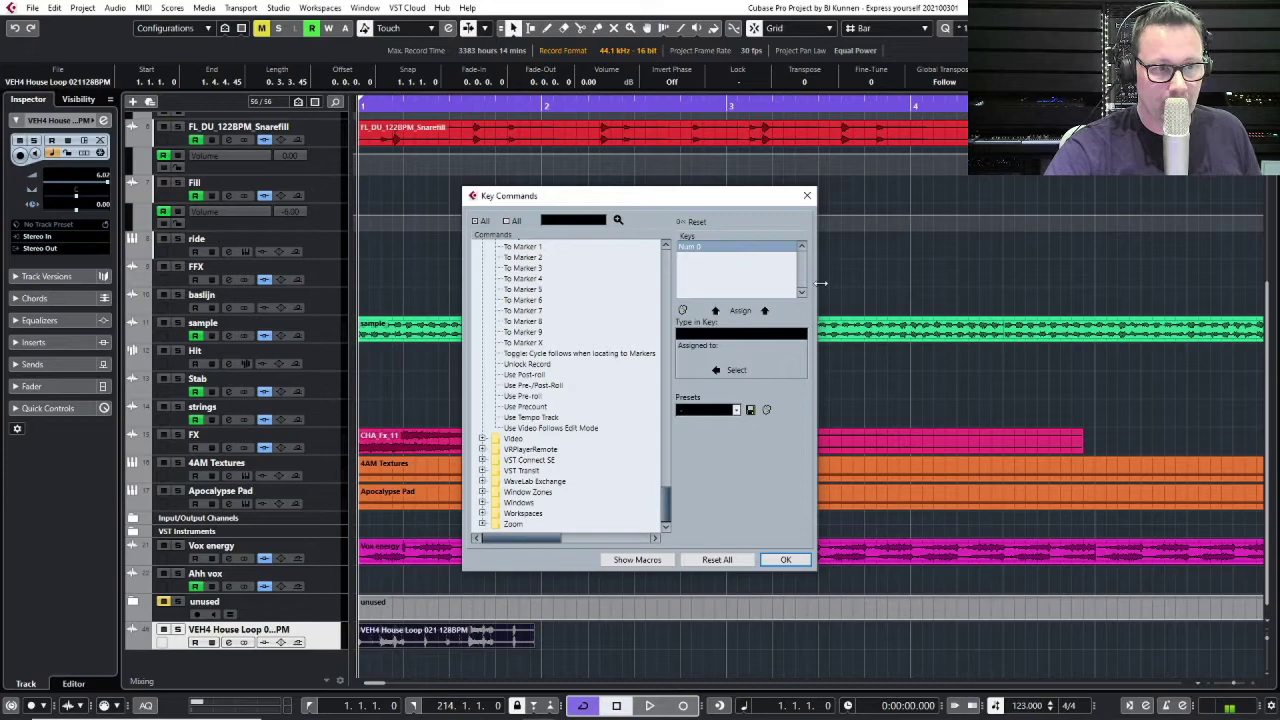
Close Key Commands and bring up Audio > Processes > Time Stretch for the house loop.
left_click(807, 195)
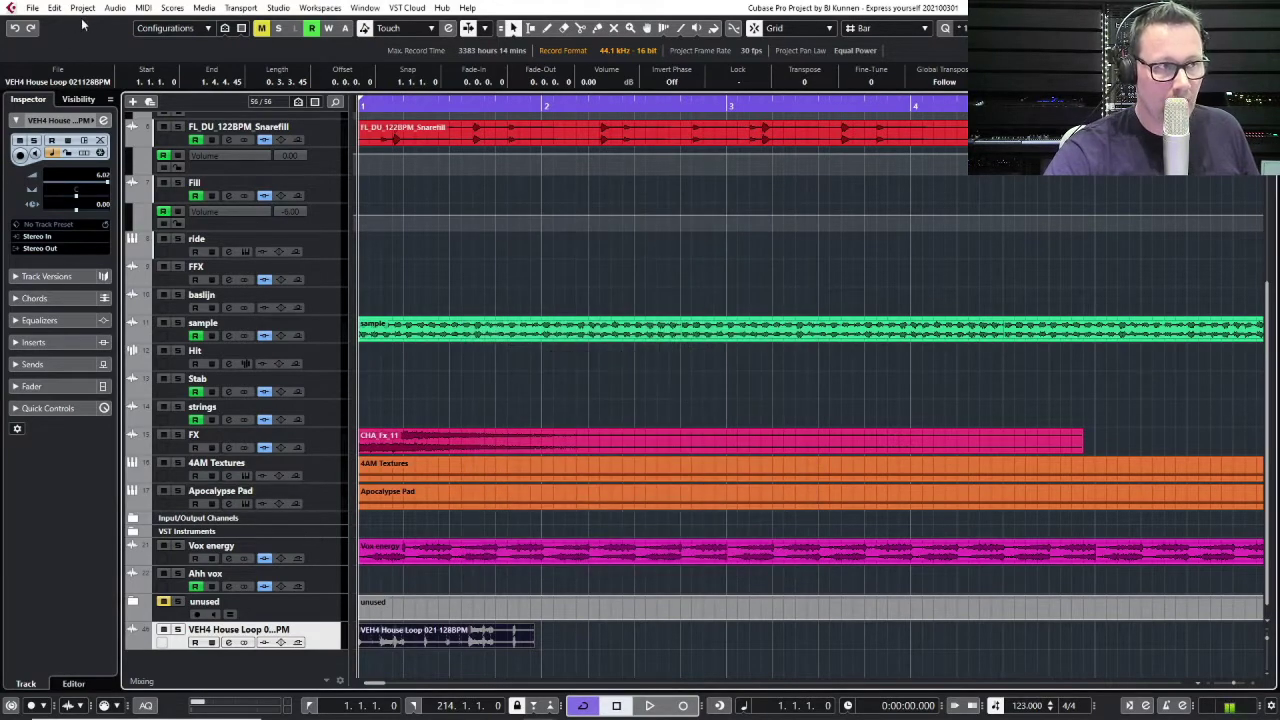
left_click(86, 9)
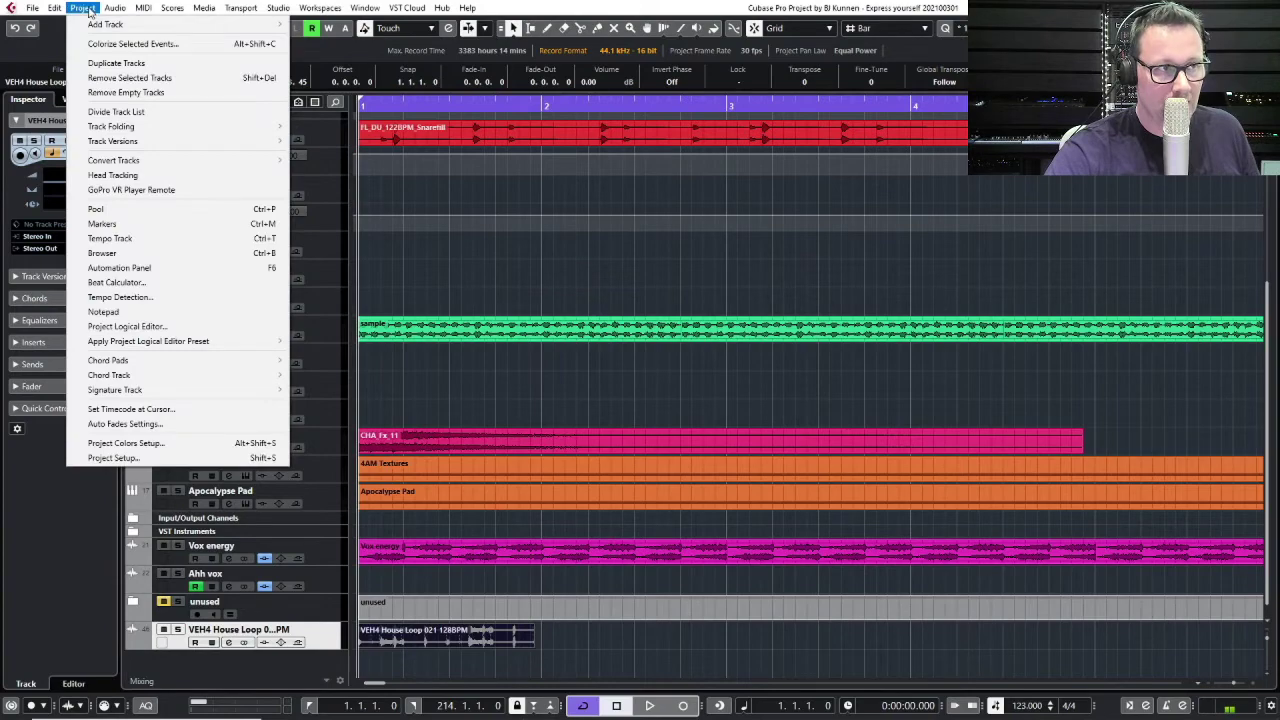
left_click(86, 9)
left_click(115, 8)
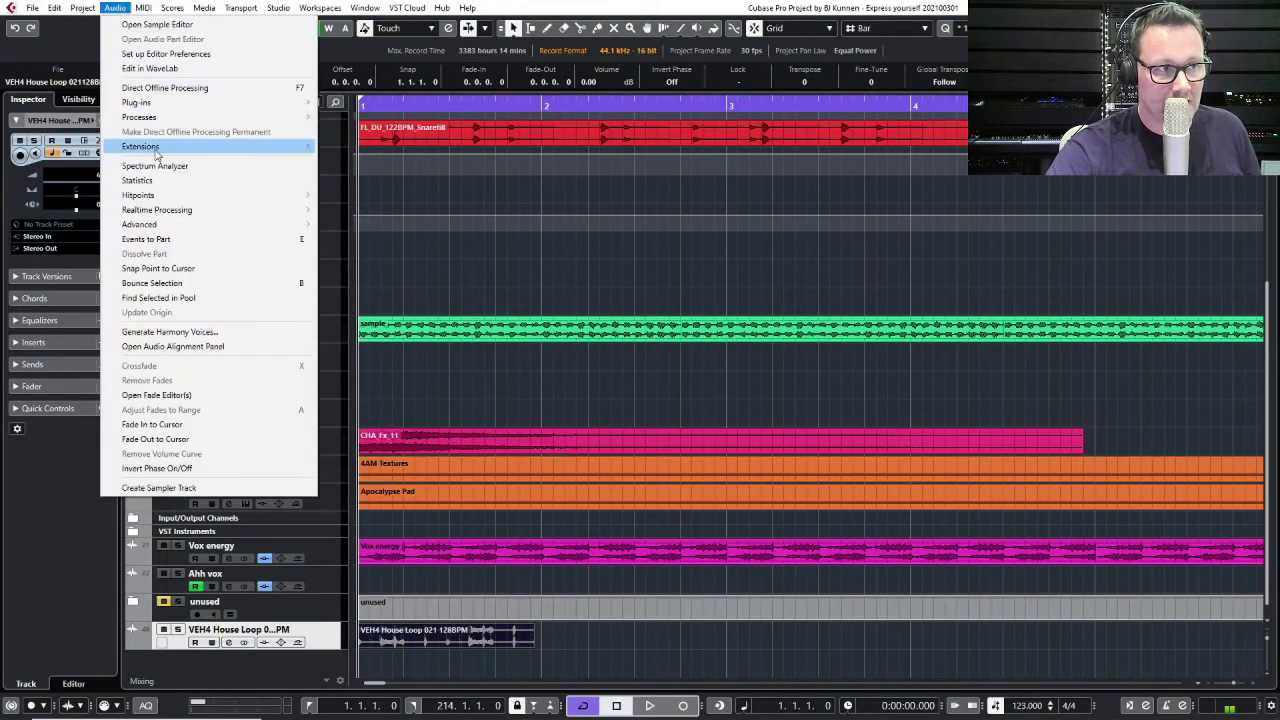
mouse_move(140, 117)
left_click(385, 292)
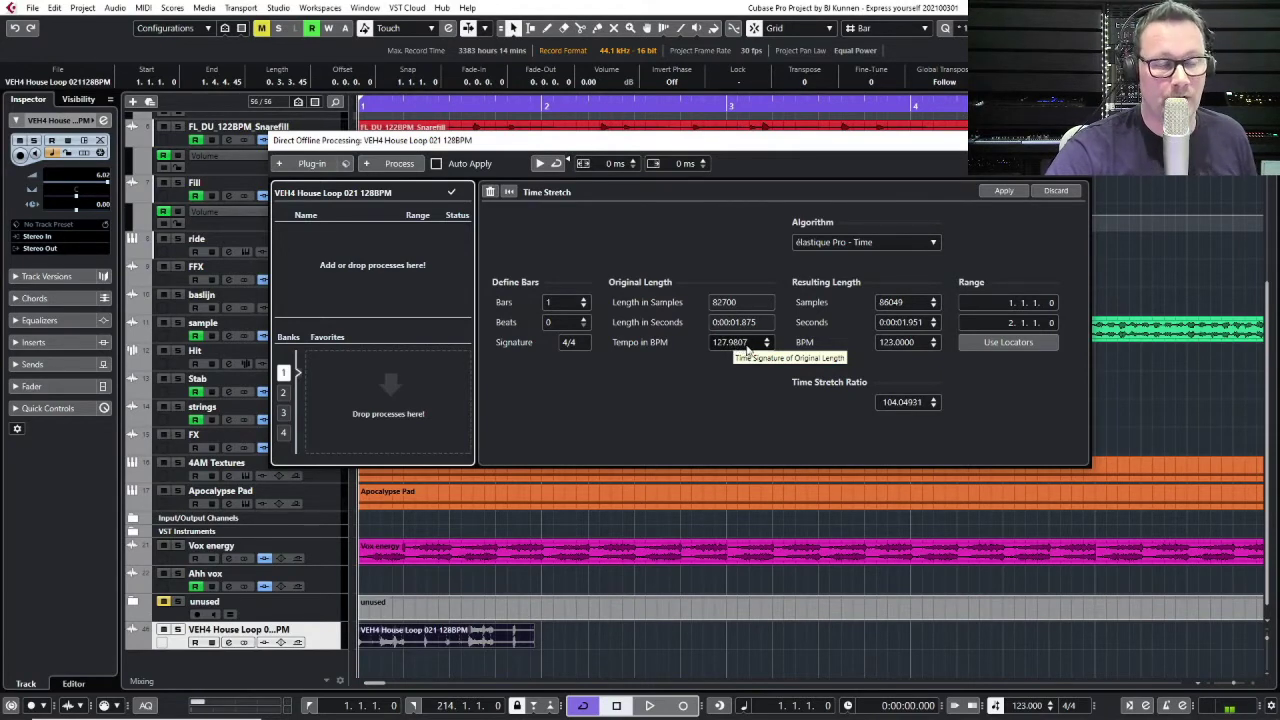
Set the original tempo to 128 BPM and the resulting tempo to 123 BPM, then apply.
left_click(737, 350)
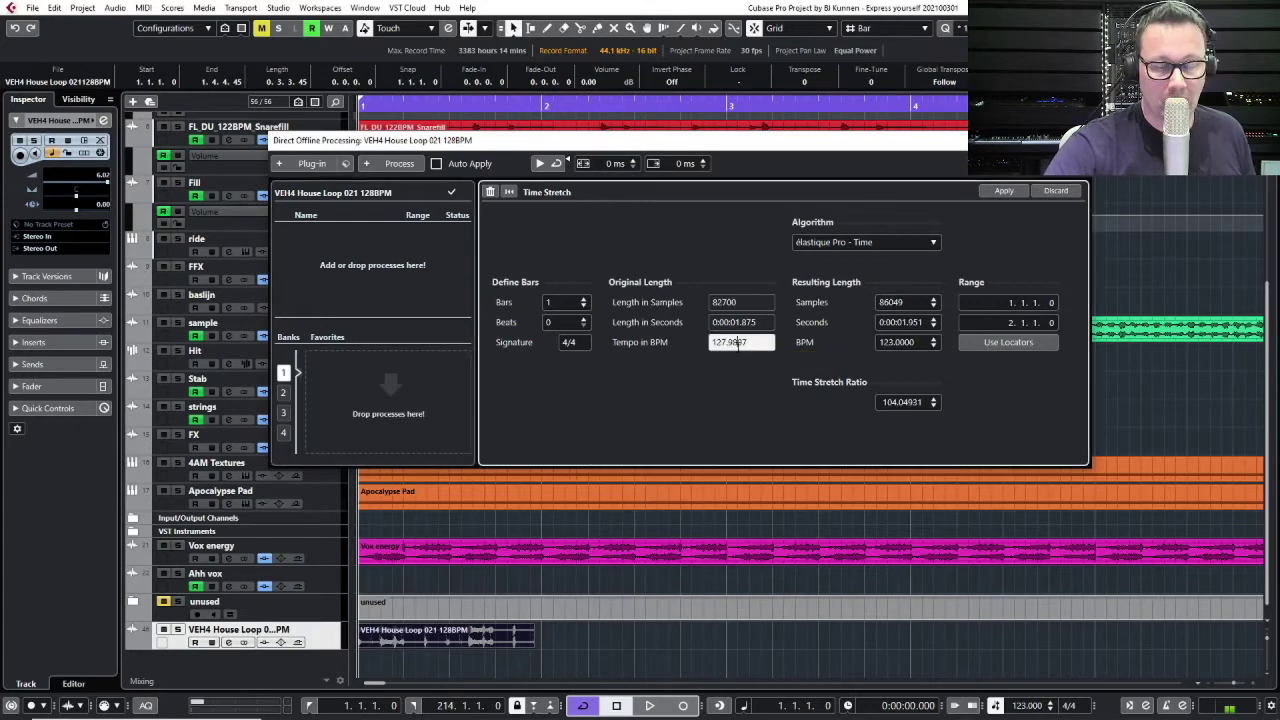
type("128")
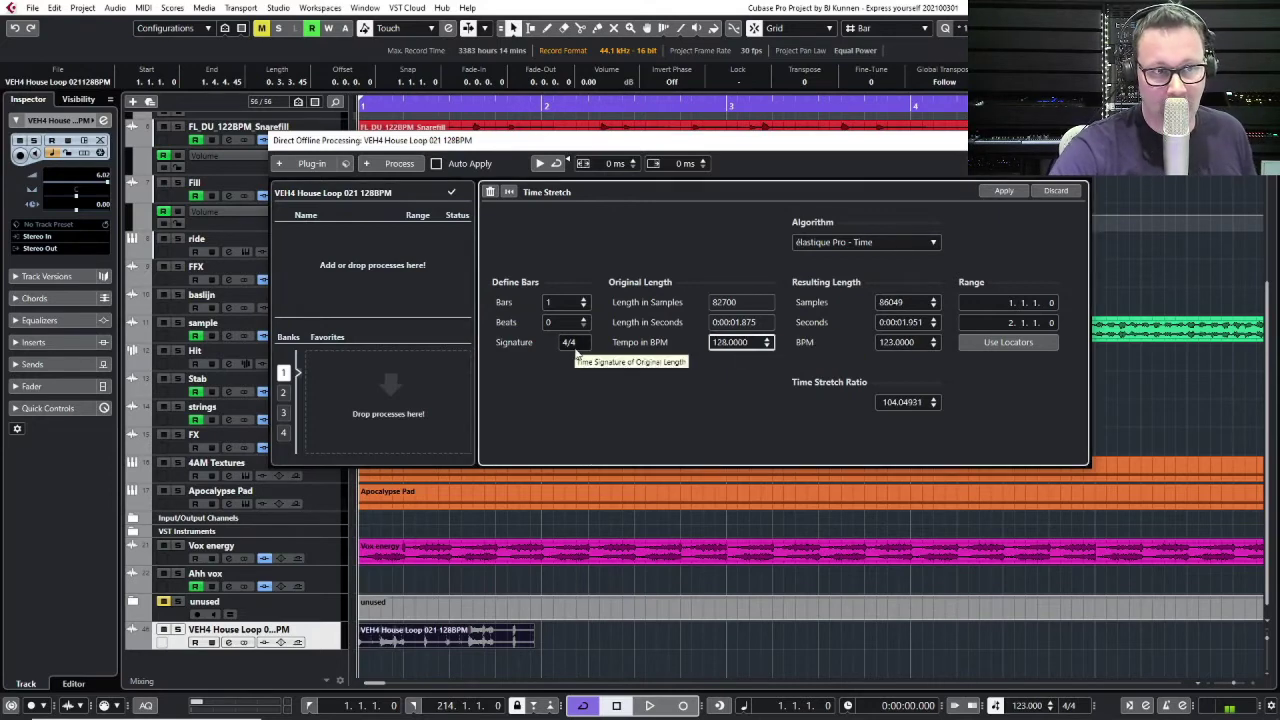
key("Return")
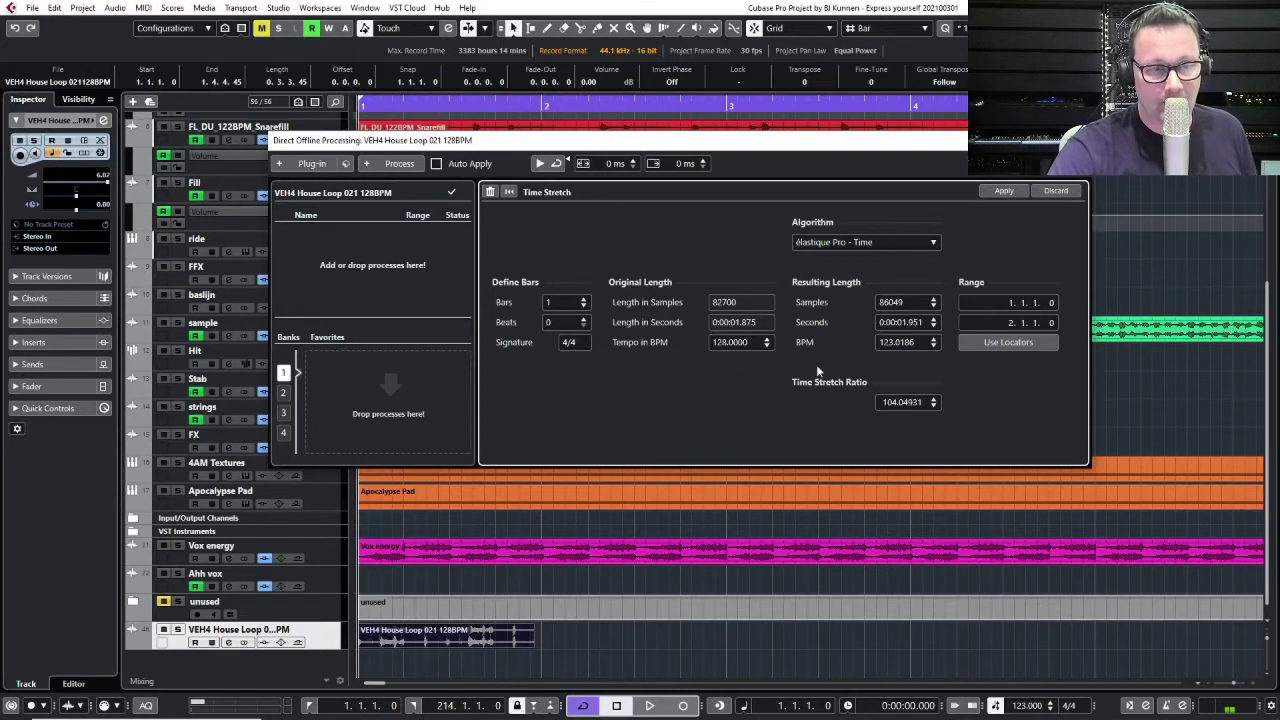
left_click(896, 345)
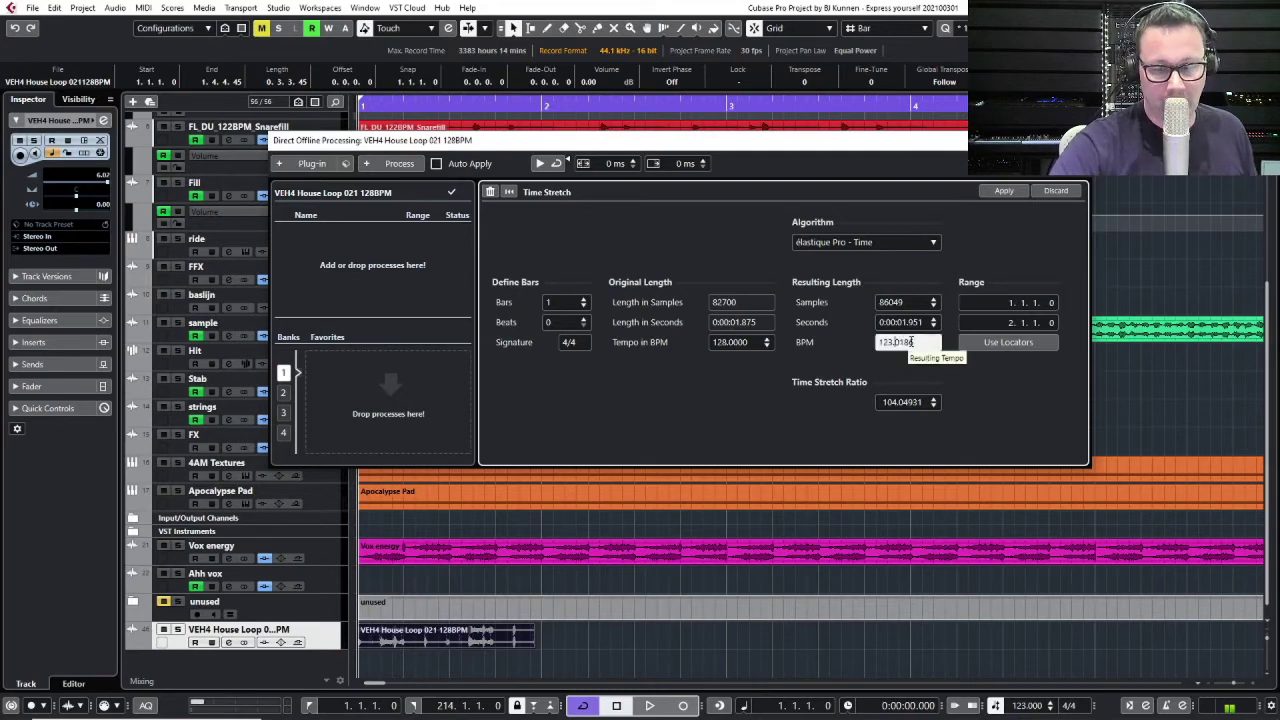
type("123")
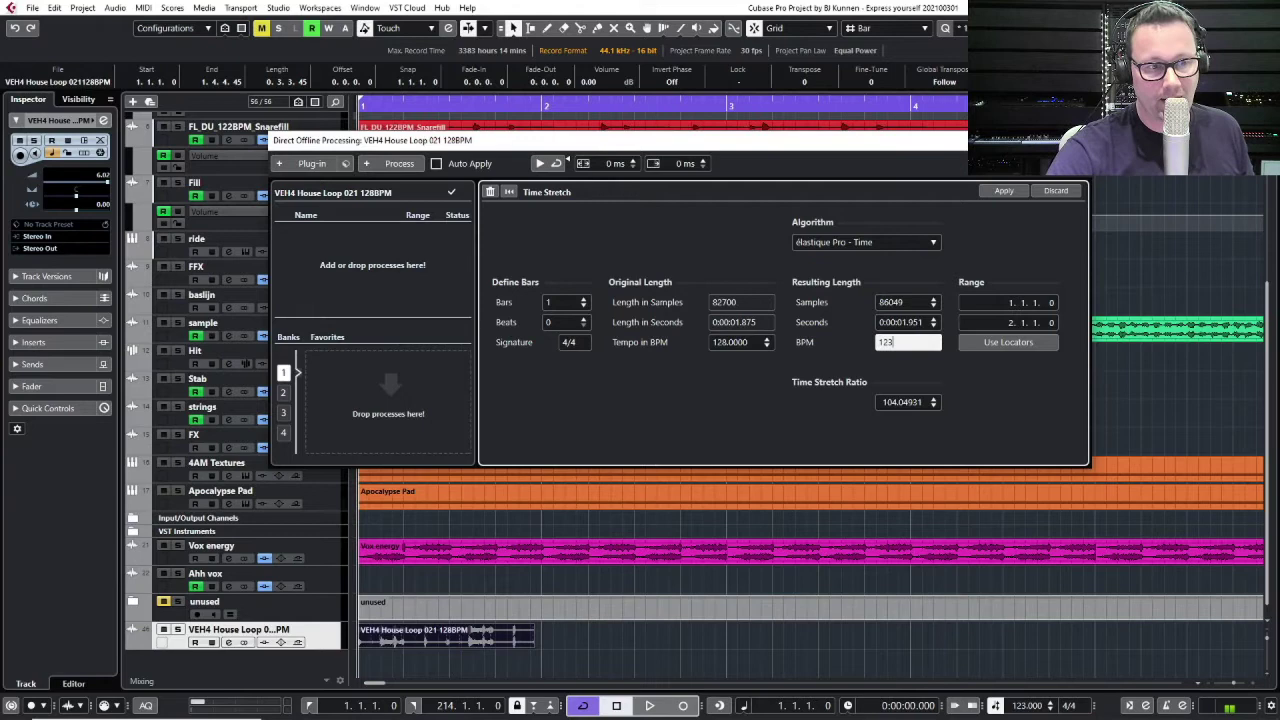
key("Return")
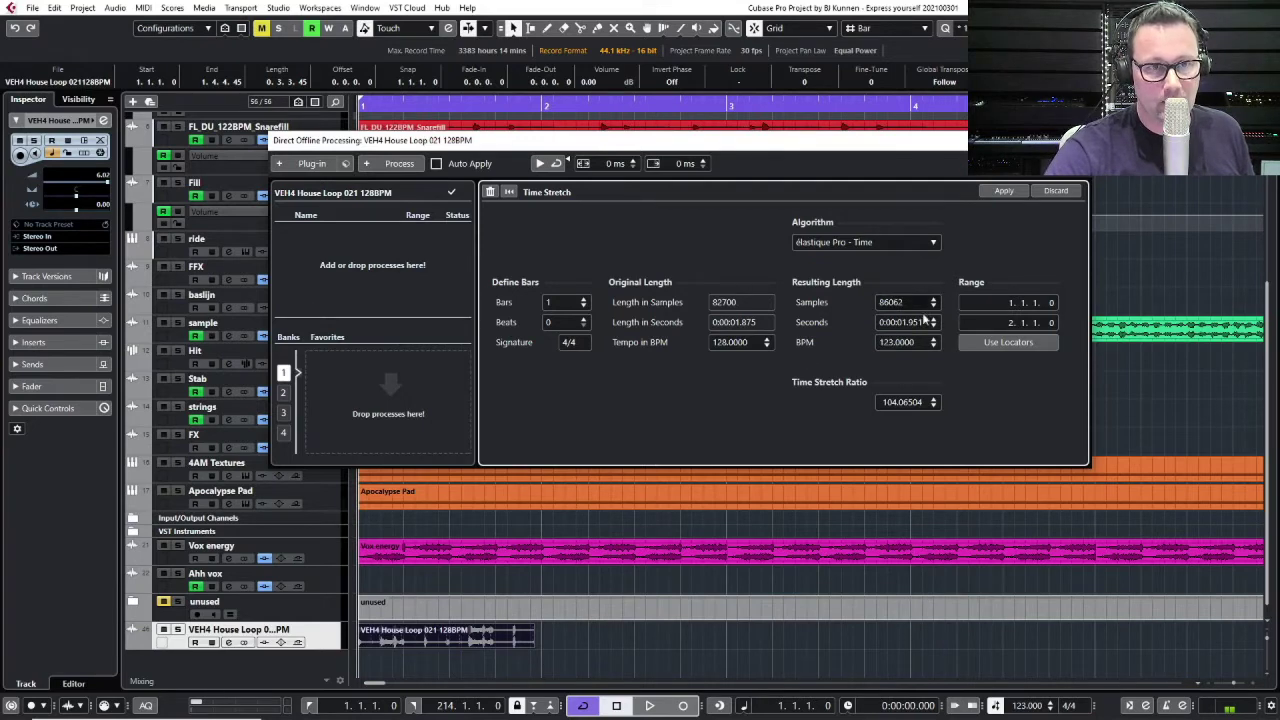
left_click(1003, 191)
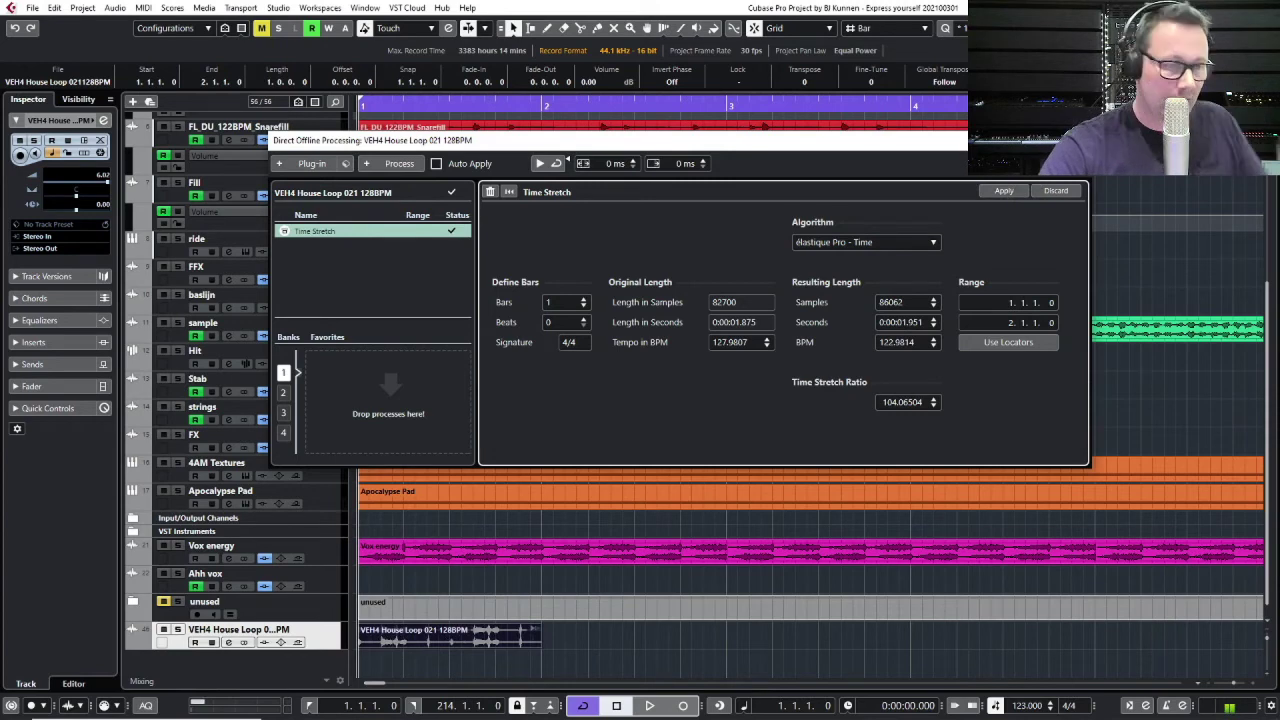
Close Direct Offline Processing, audition the stretched loop, and return the playhead to the start.
left_click(1079, 140)
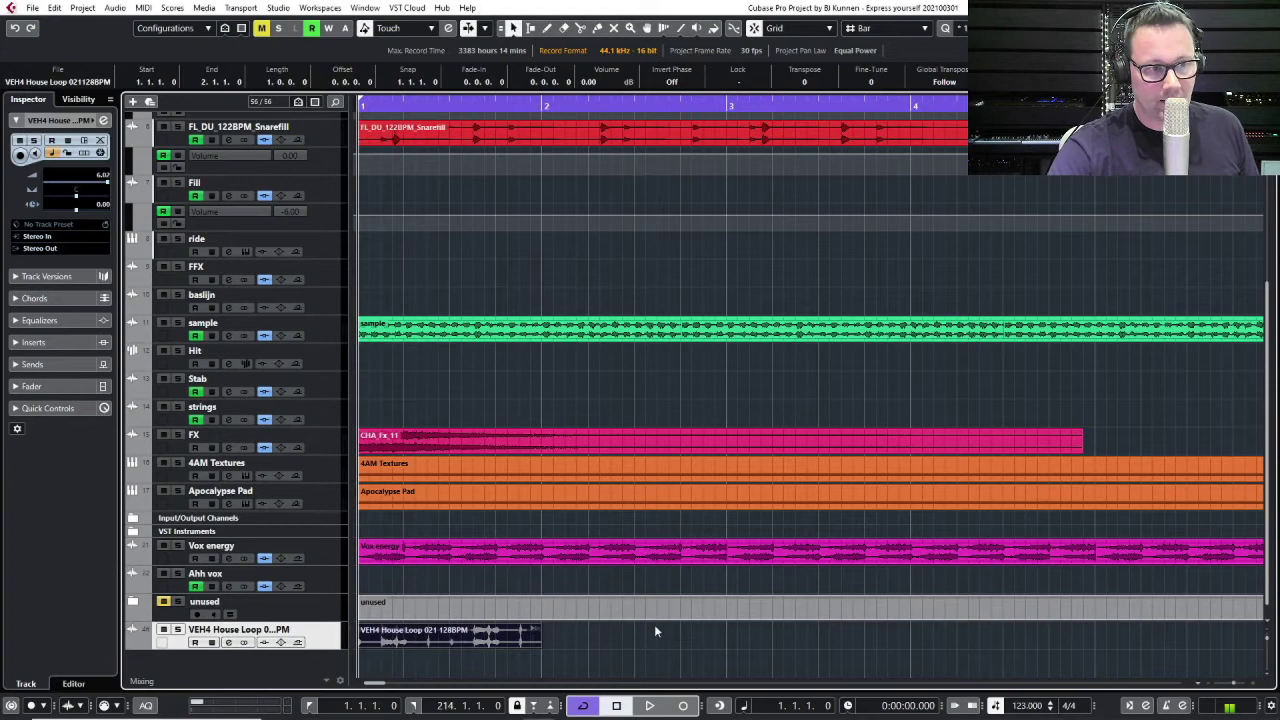
key("space")
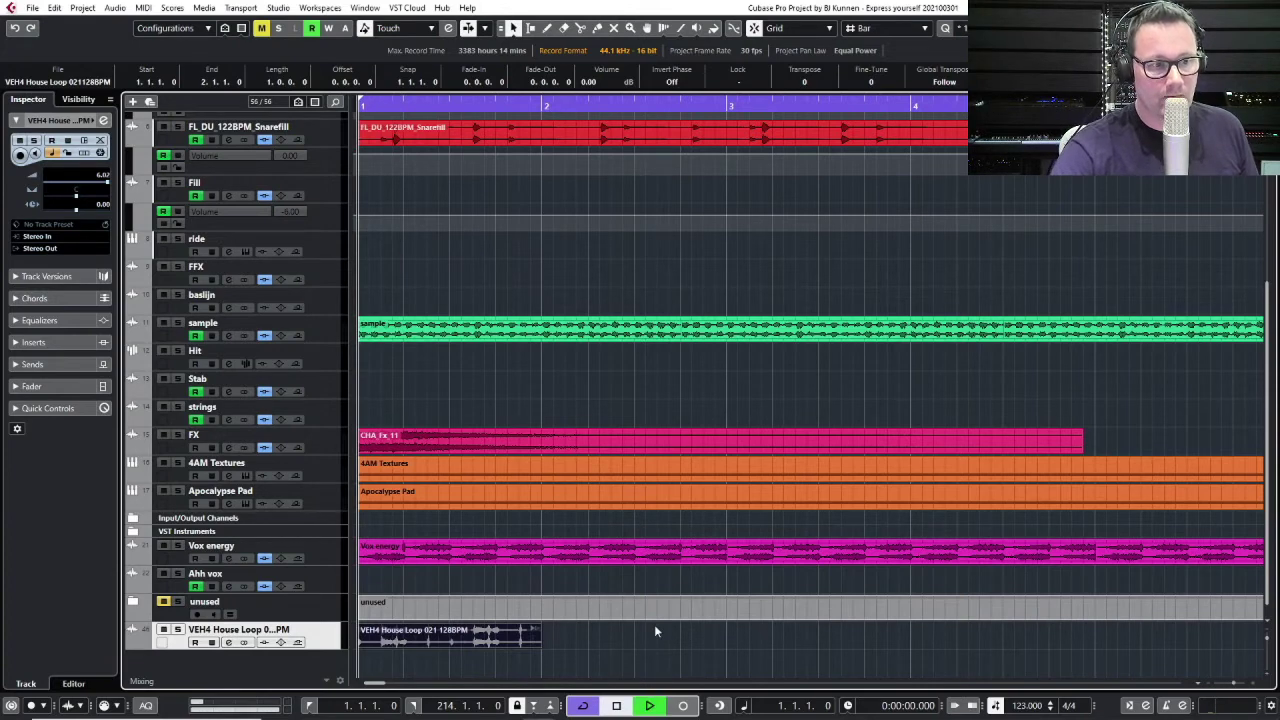
key("space")
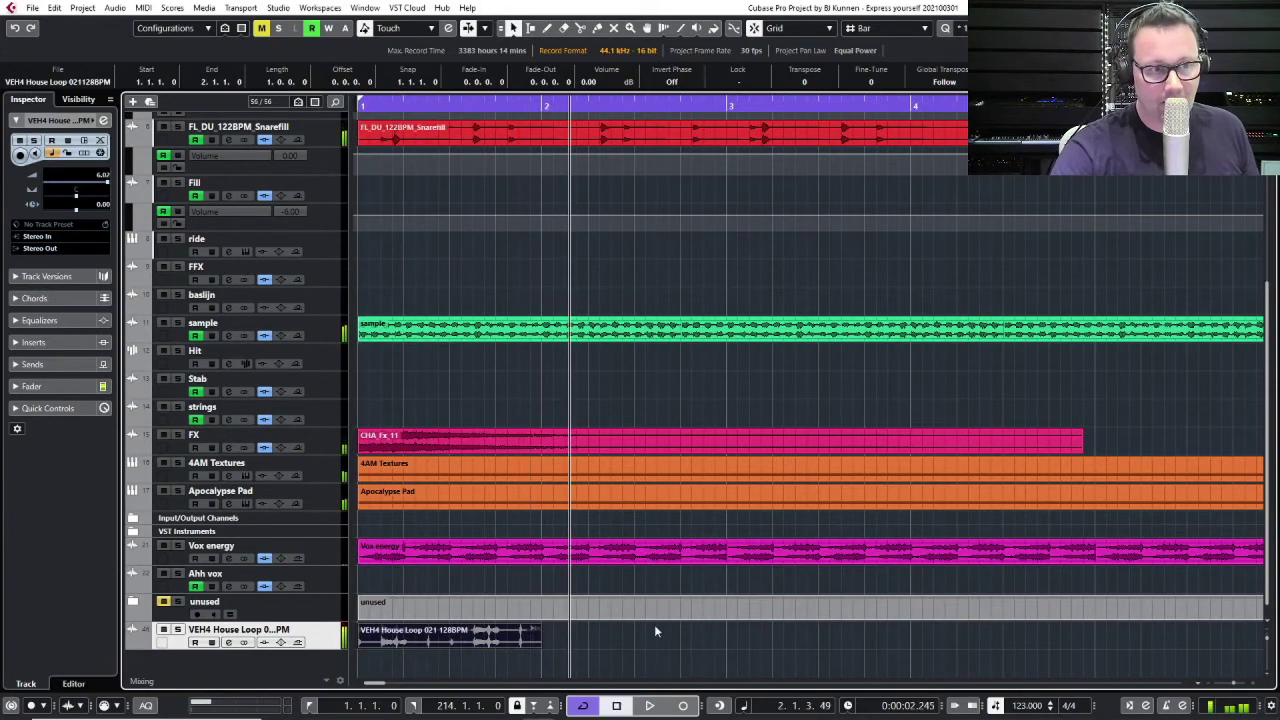
key("Home")
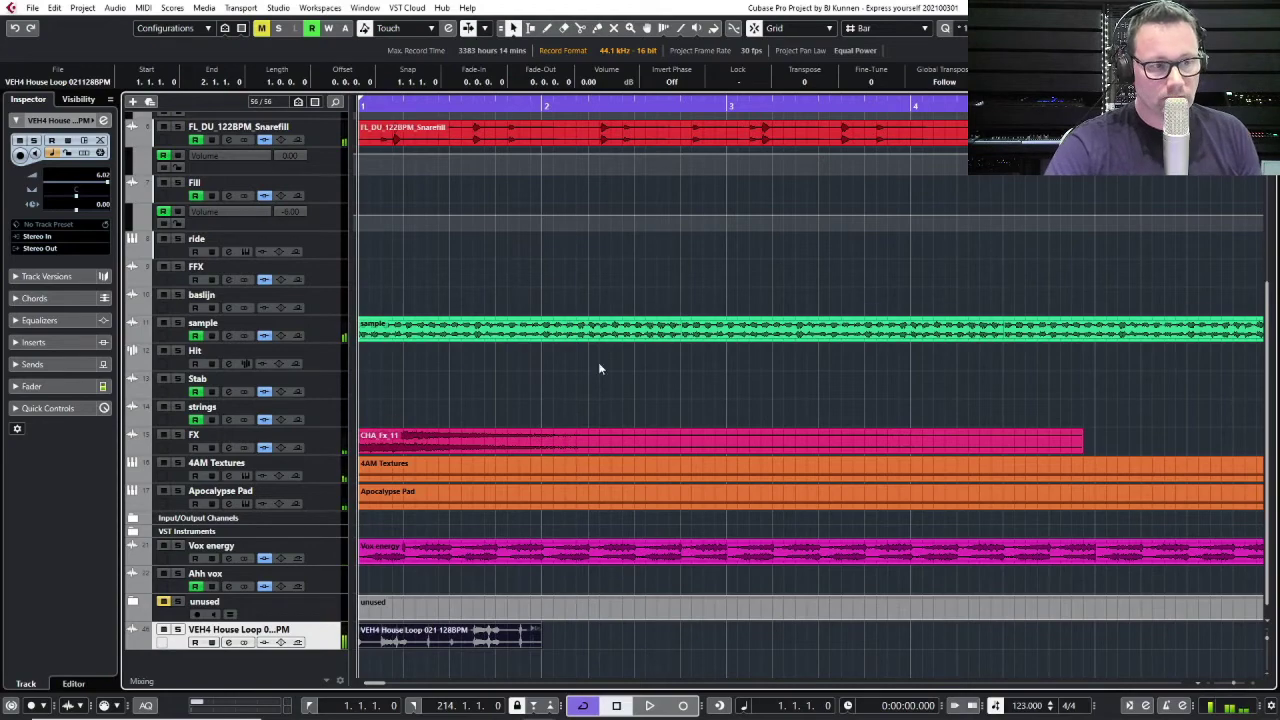
Open the house loop in the Sample Editor, close it, and select the loop event.
double_click(455, 636)
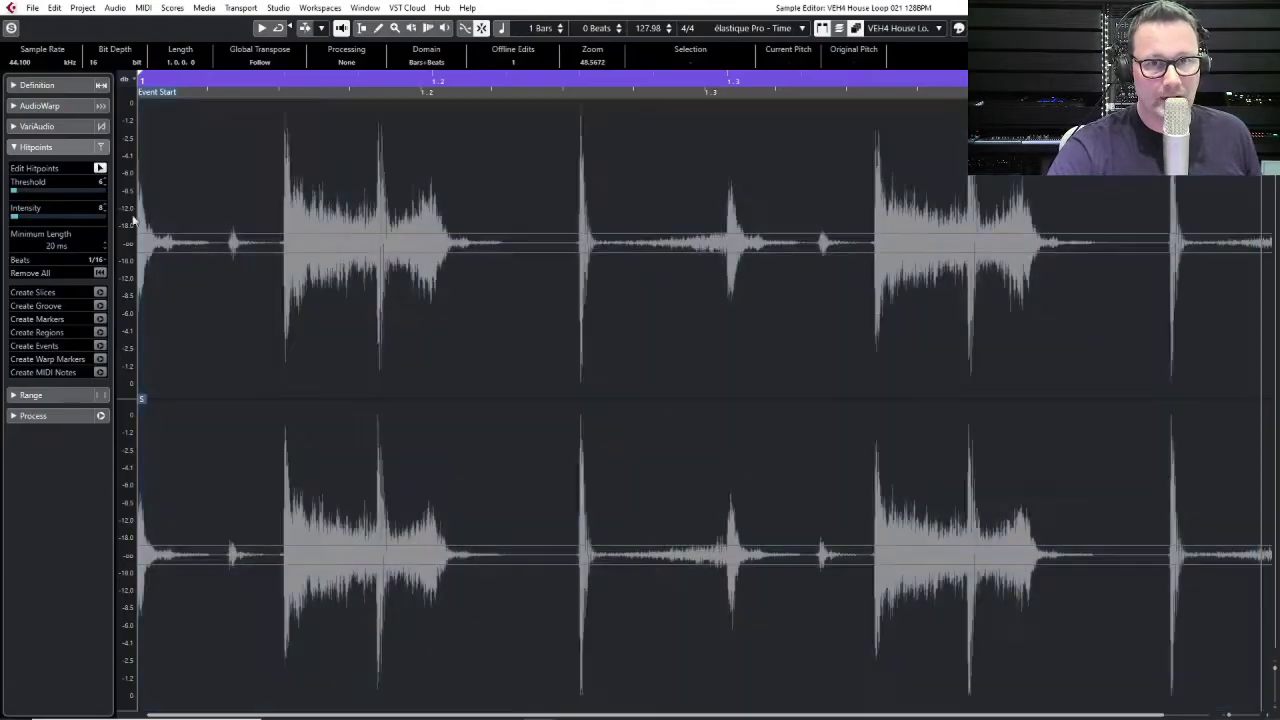
key("Escape")
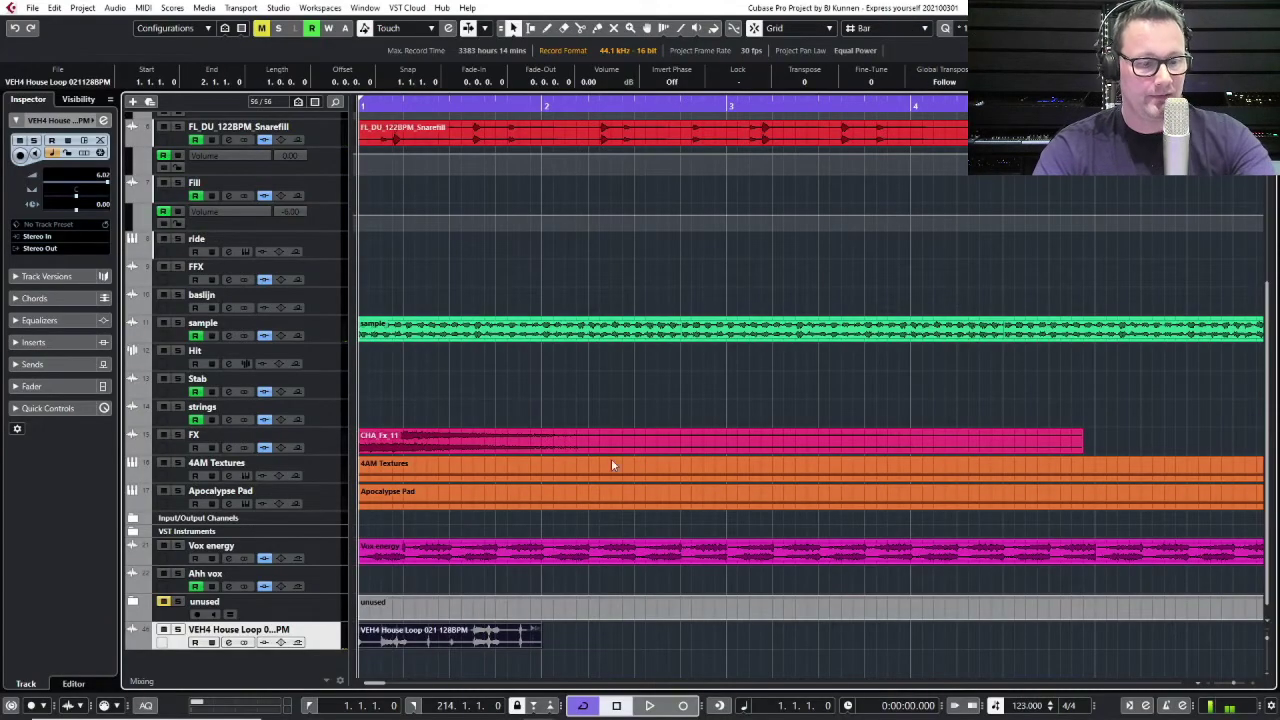
left_click(501, 638)
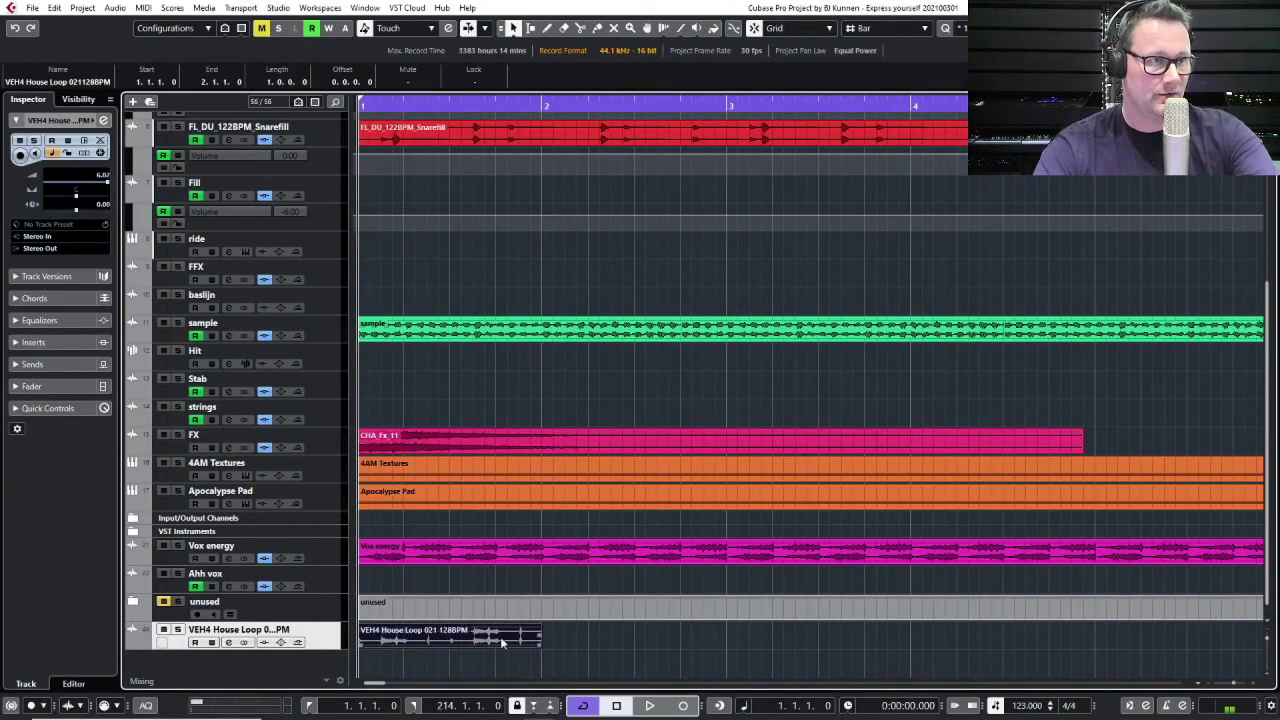
Open the VEH4 House Loop part in the Audio Part Editor and enlarge the waveform vertically.
double_click(500, 636)
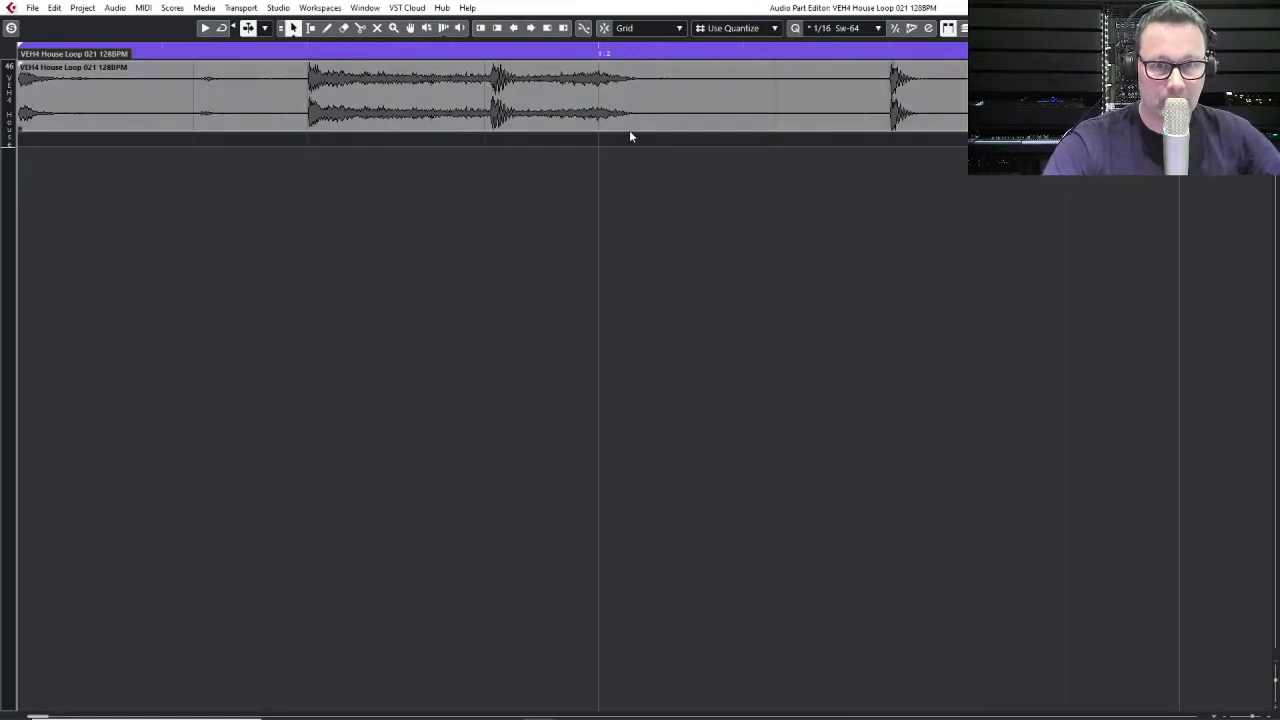
left_click(1277, 711)
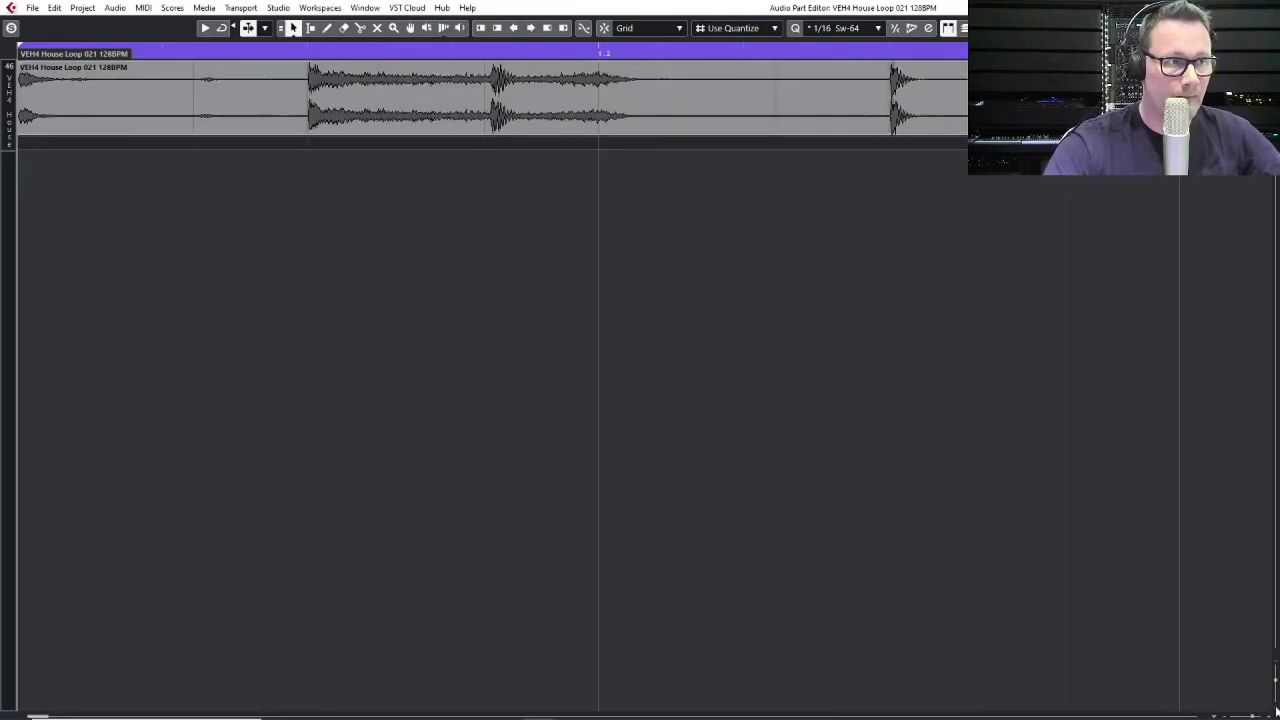
left_click_drag(1277, 711, 1277, 672)
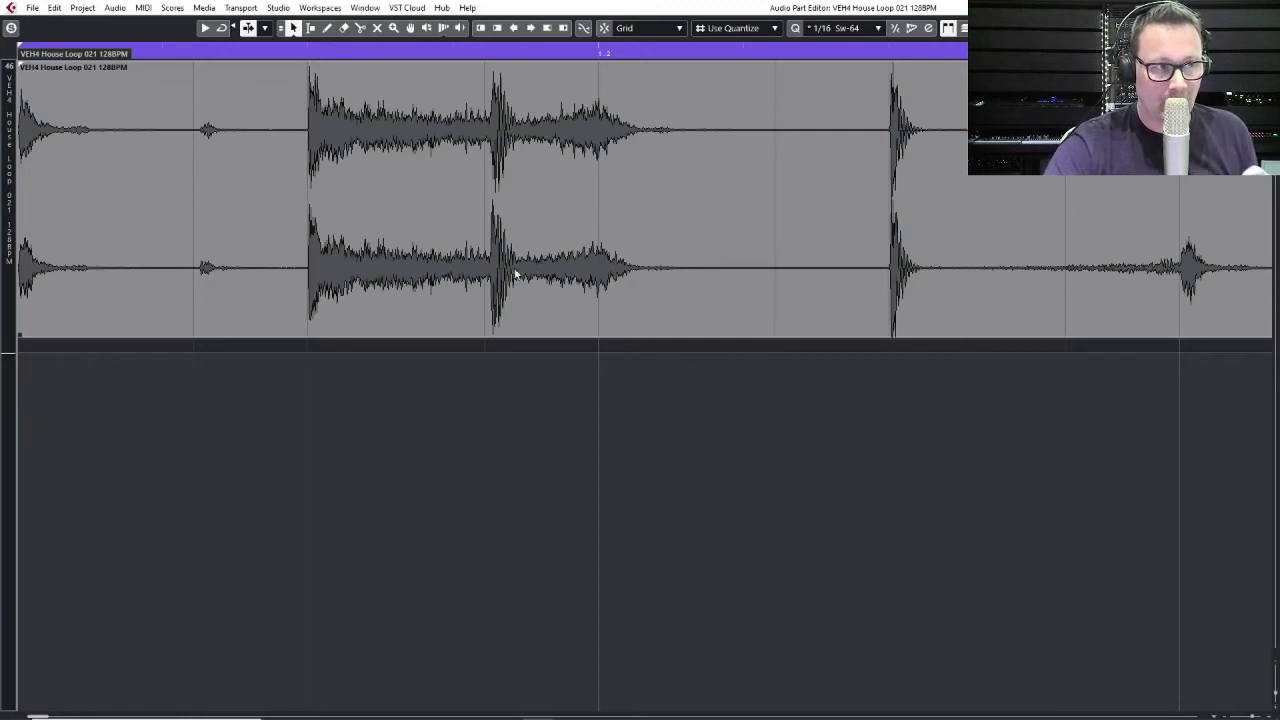
Split the loop just before the small hit at 1.1.2.29 and before the big hit.
right_click(205, 167)
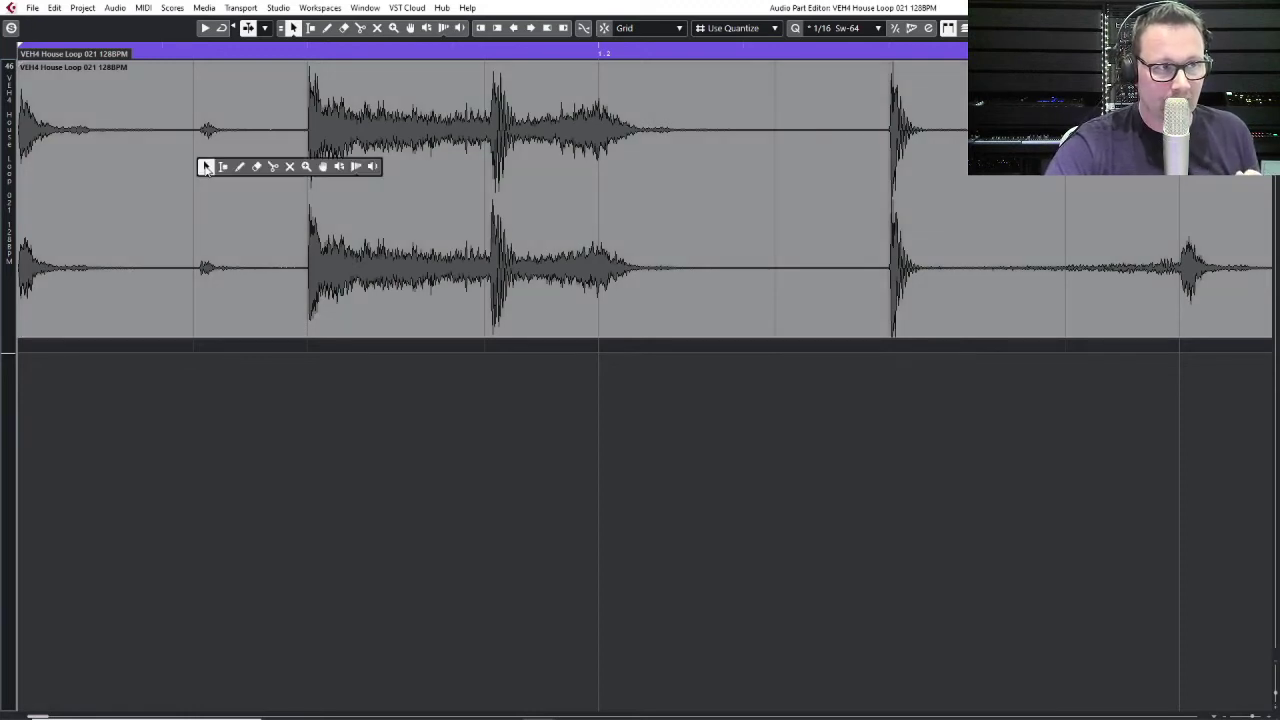
left_click(276, 170)
left_click(197, 176)
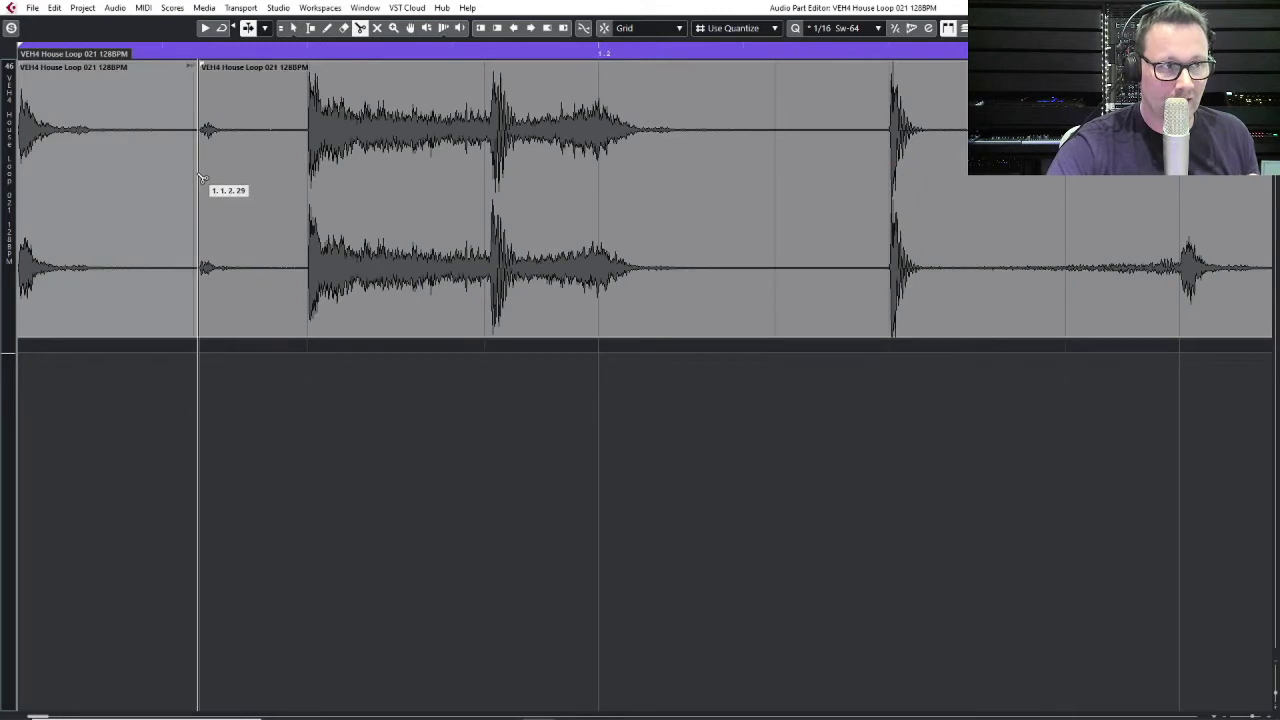
left_click(308, 167)
Butt the middle slice against the next slice, deselect, and close the part editor.
key("1")
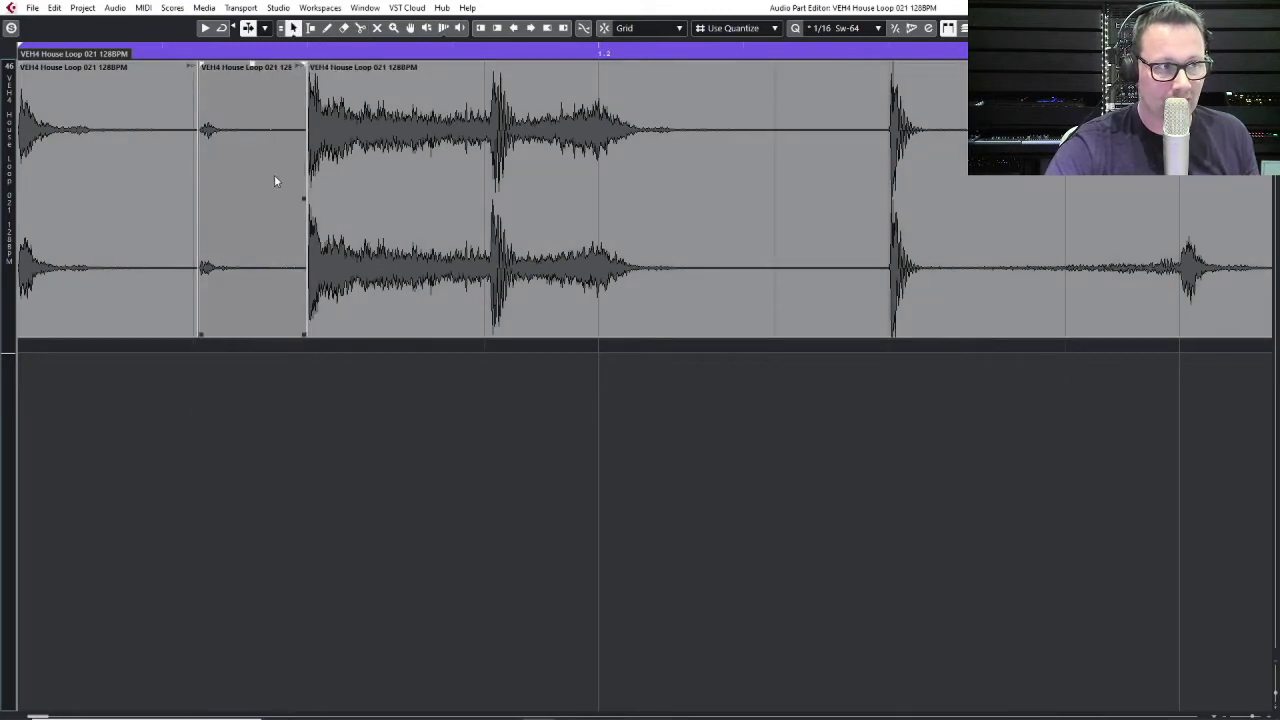
left_click_drag(264, 182, 260, 184)
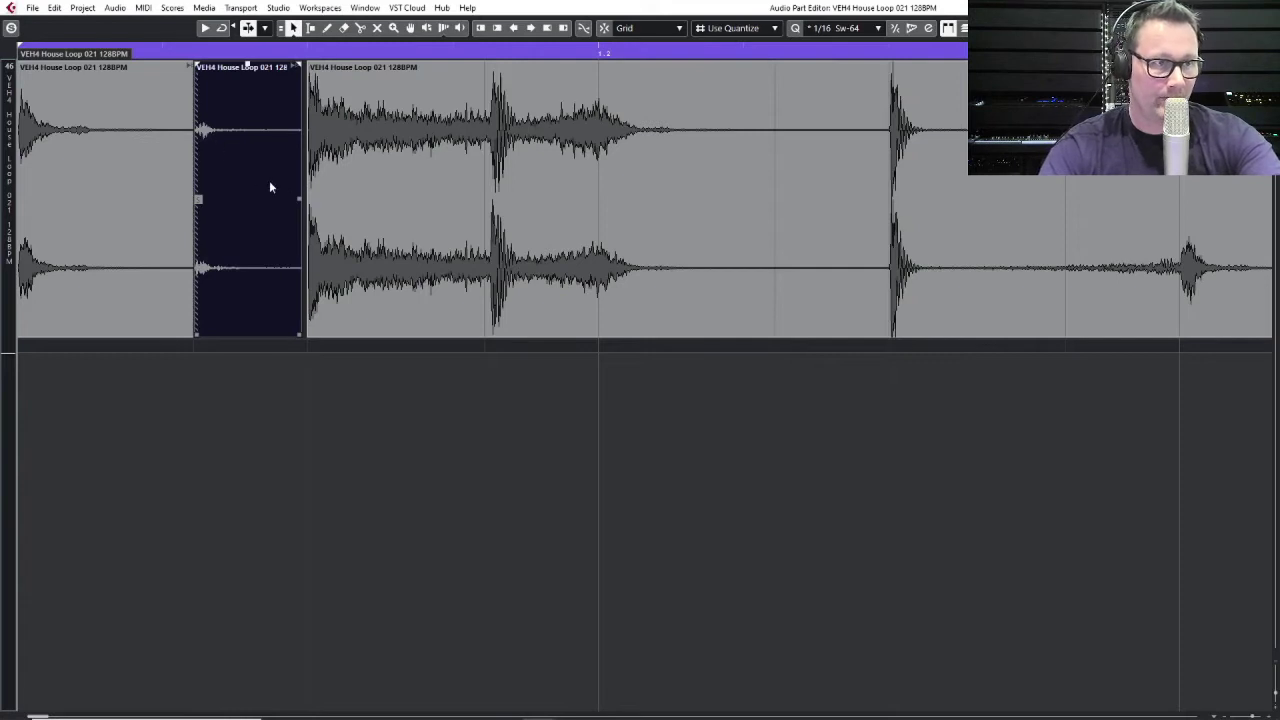
left_click(358, 202)
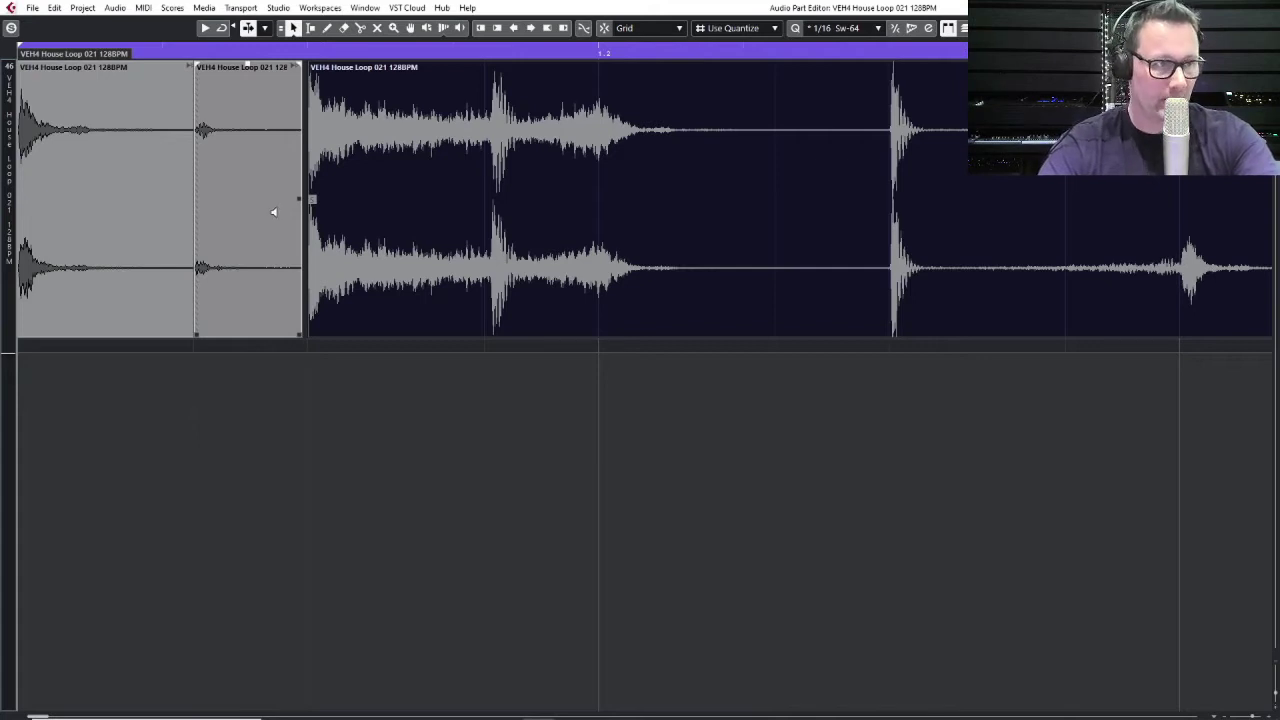
left_click_drag(273, 211, 277, 211)
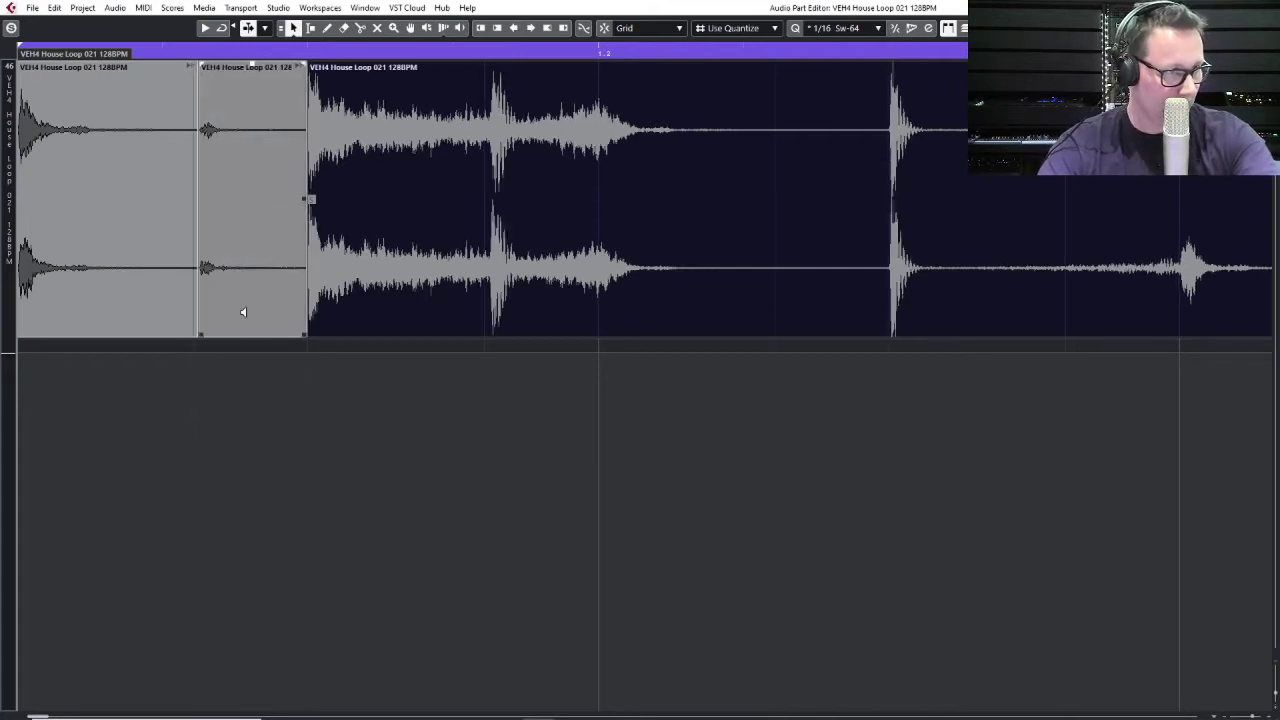
left_click(271, 400)
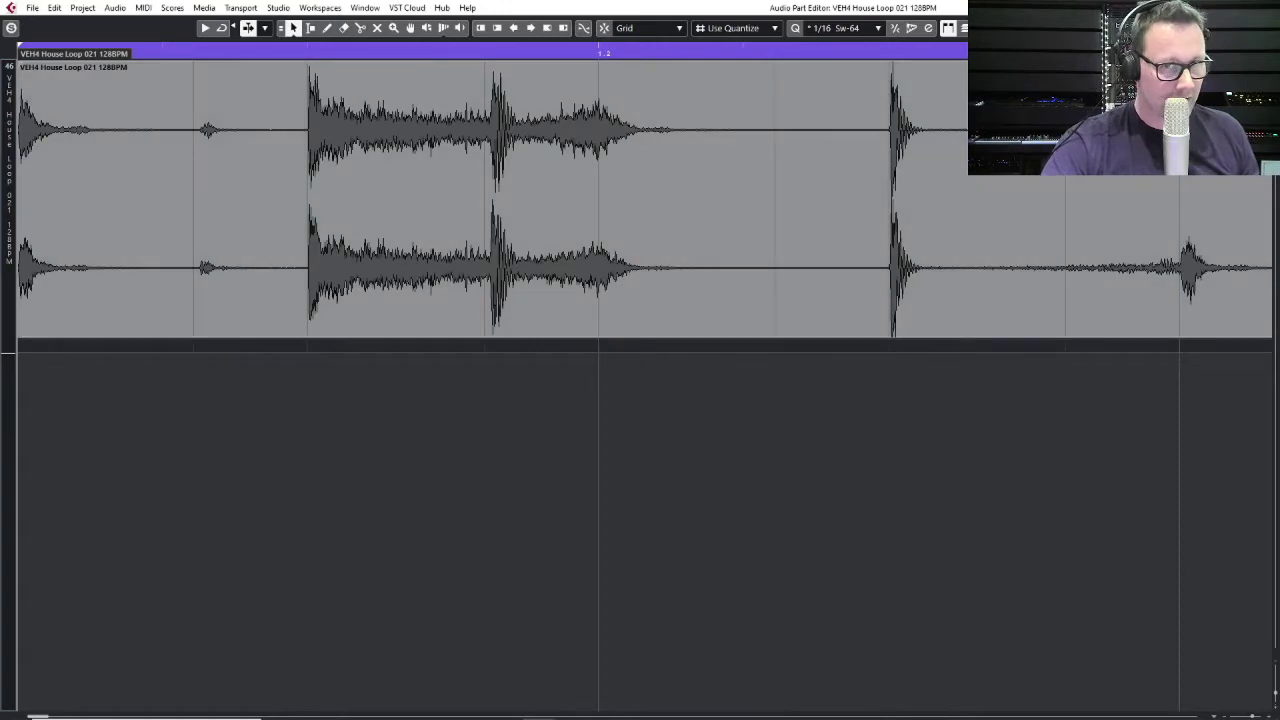
key("Return")
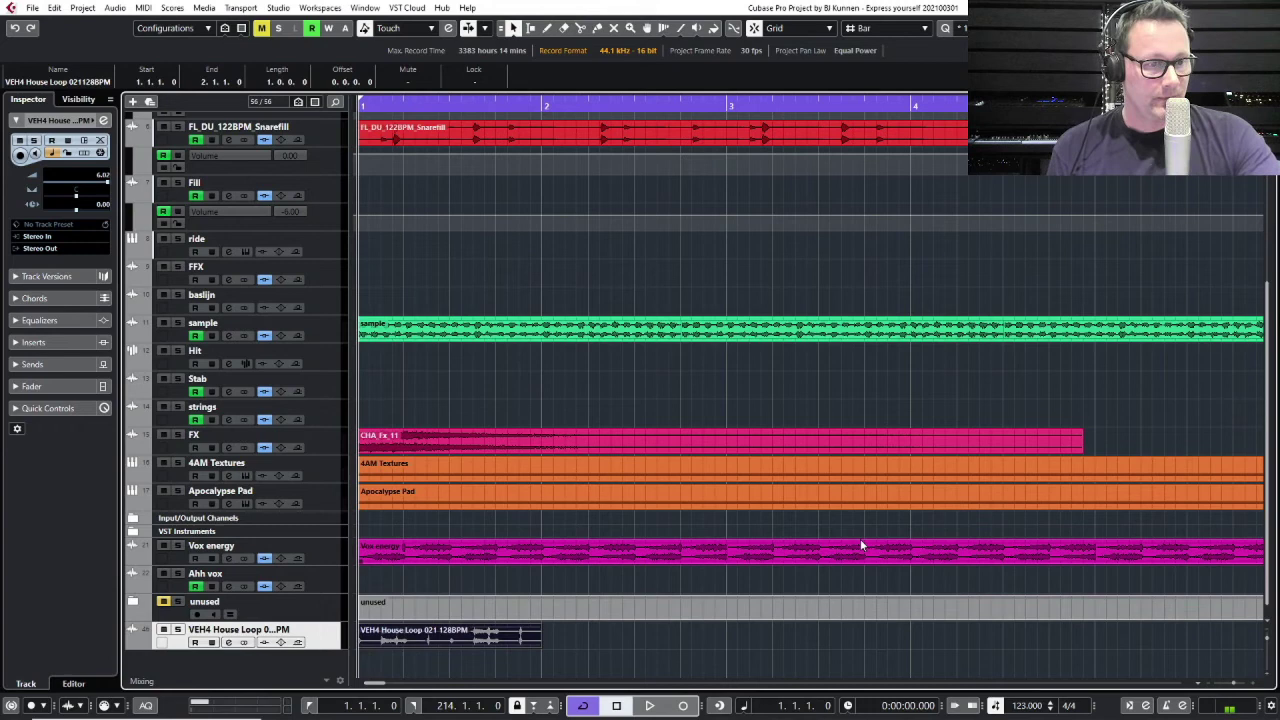
key("ctrl+z")
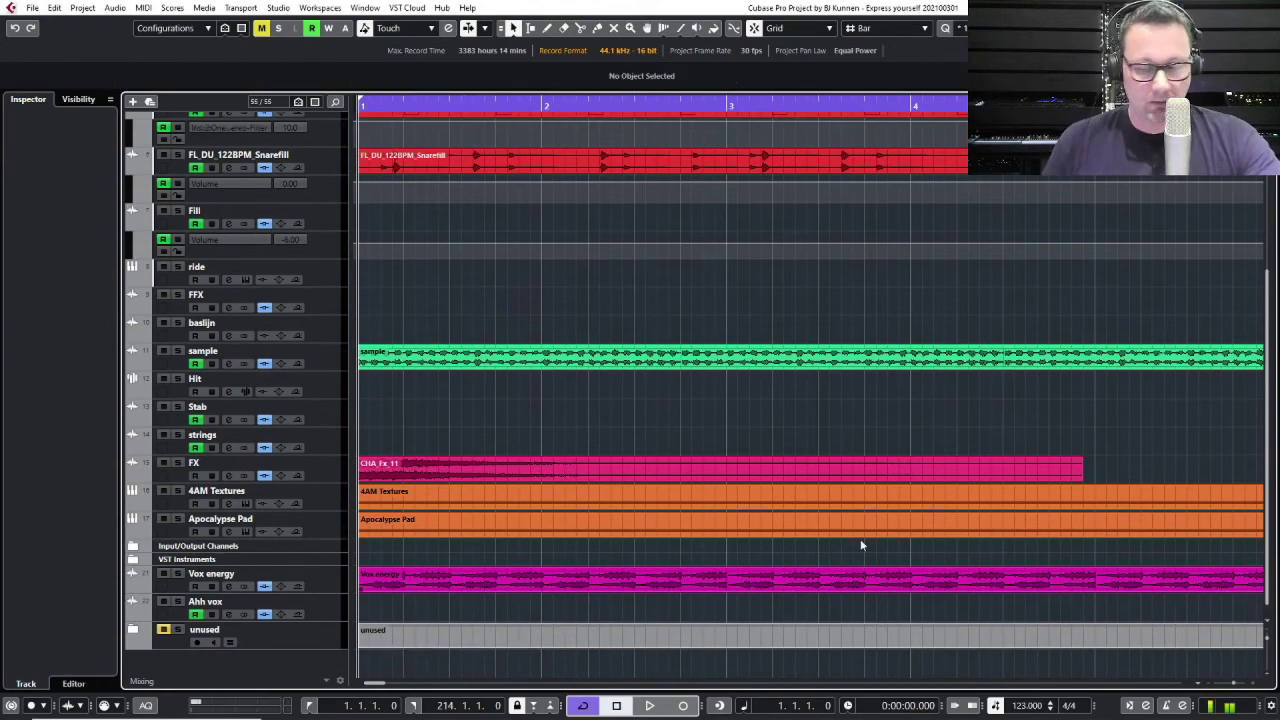
left_click(54, 7)
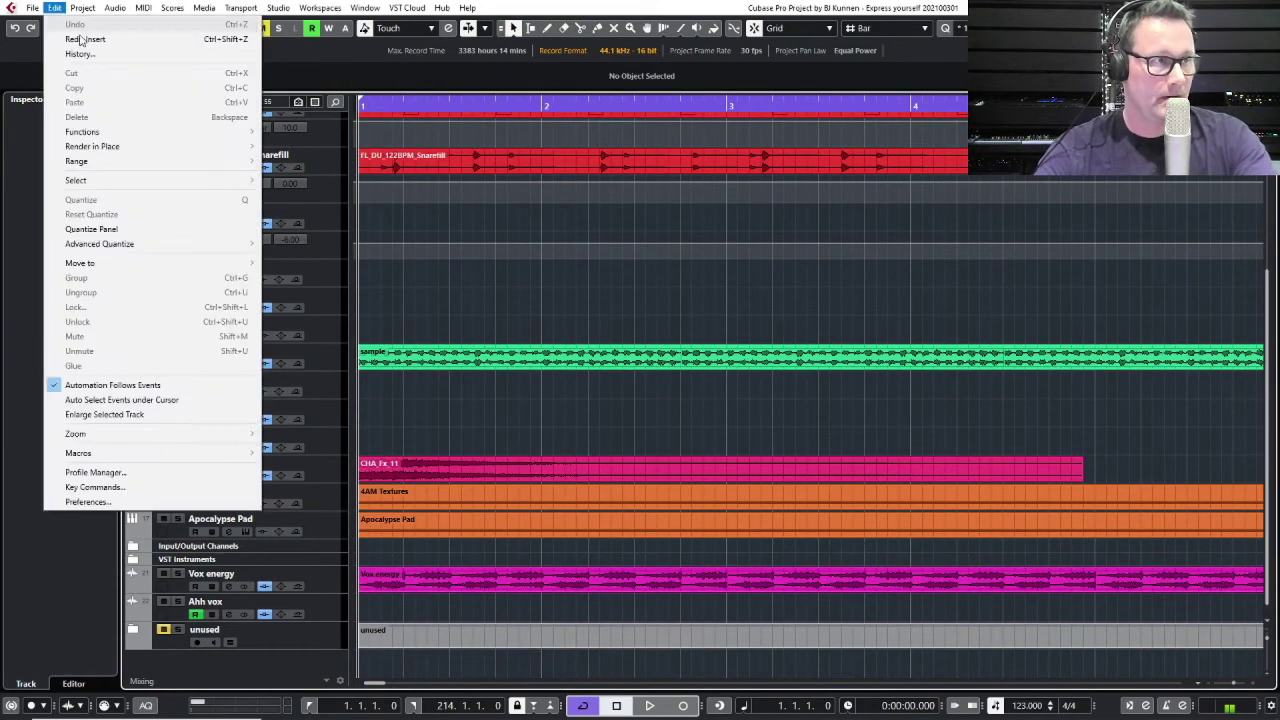
left_click(90, 38)
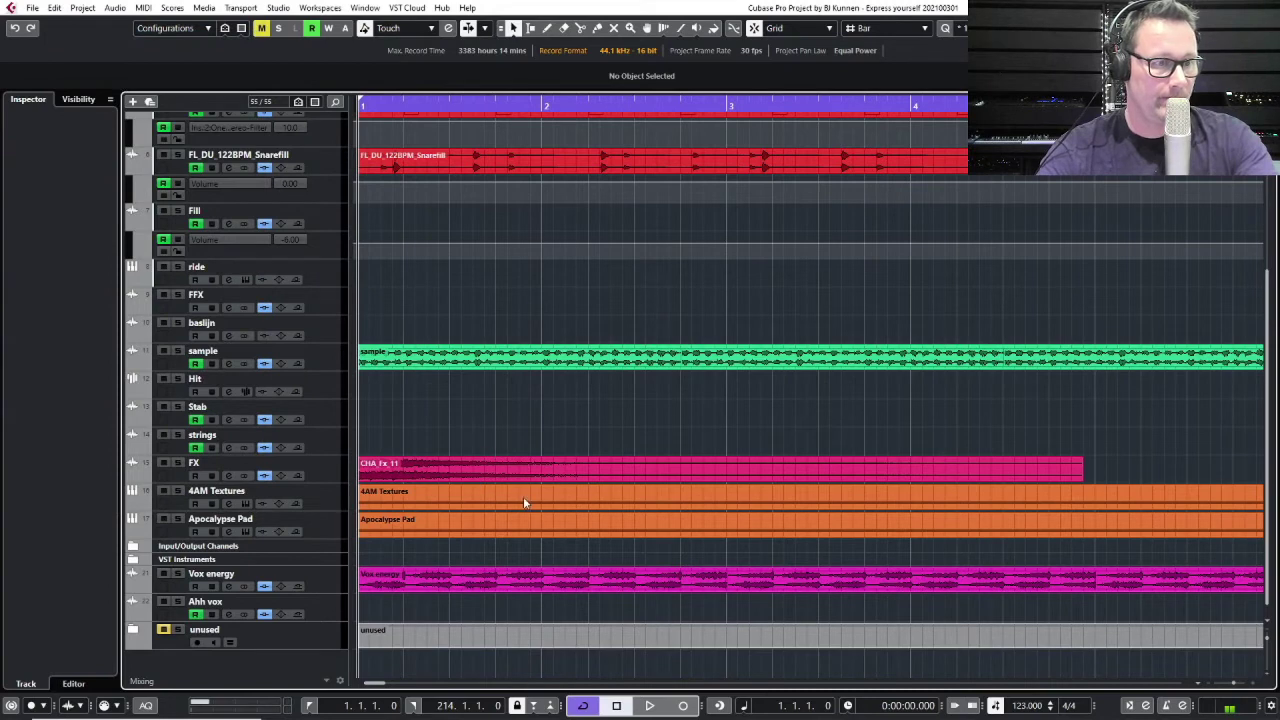
key("ctrl+shift+z")
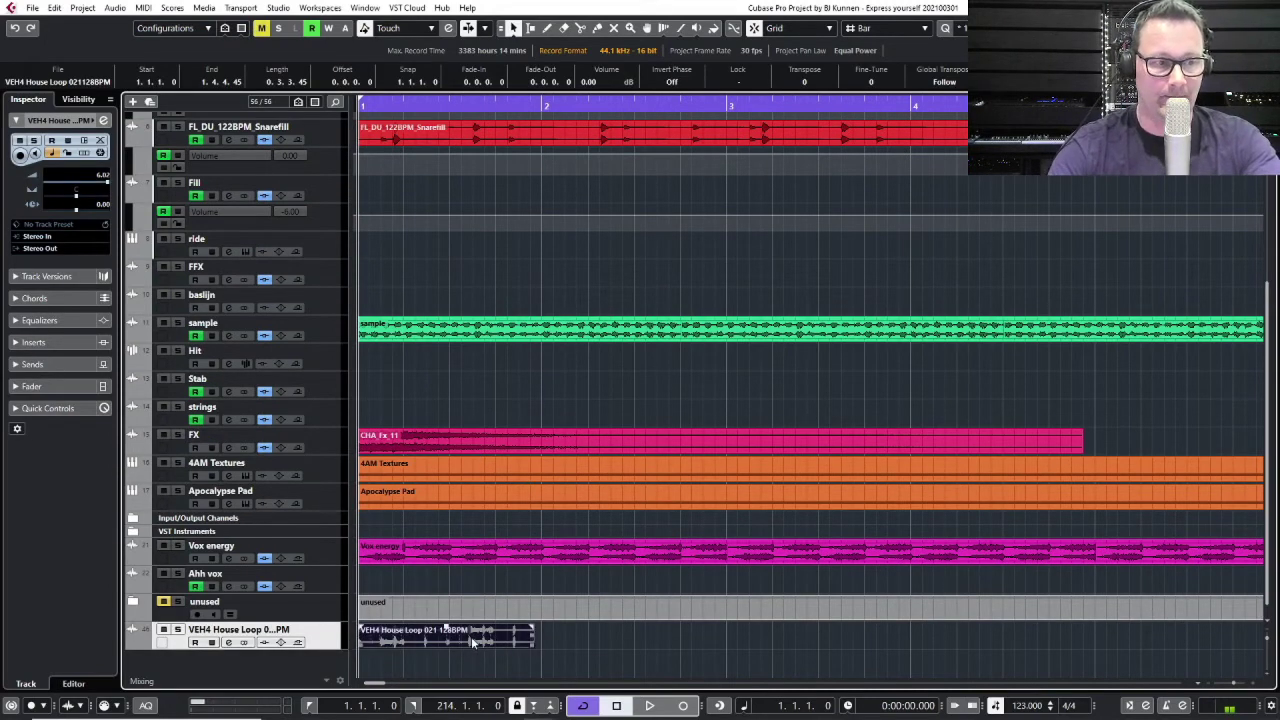
key("space")
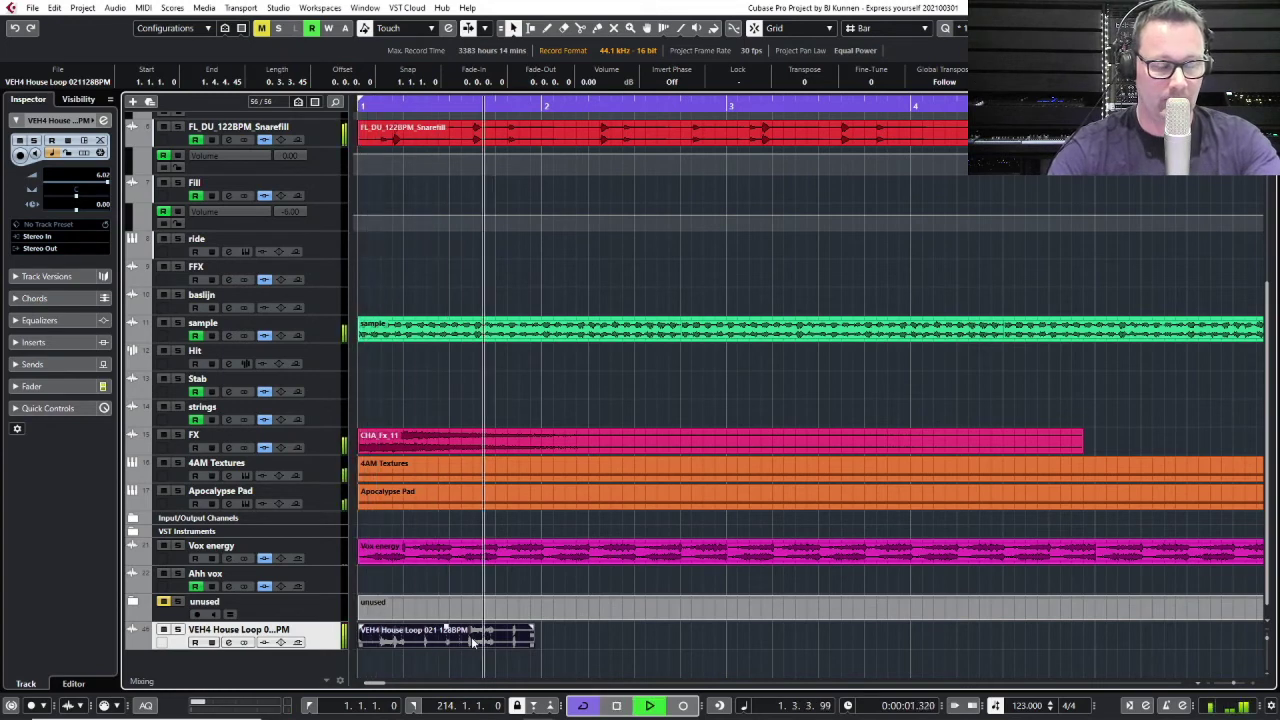
key("space")
key("Home")
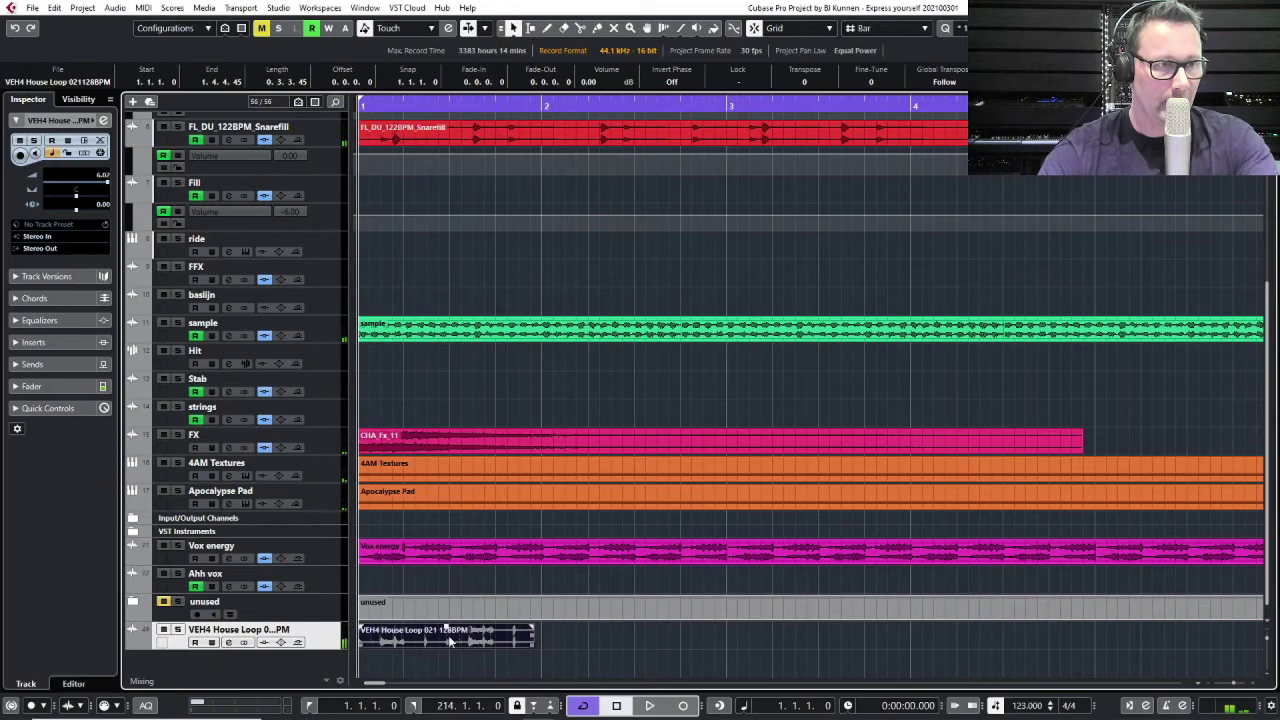
Open the loop in the Sample Editor, raise the Hitpoints Threshold, and create slices.
double_click(448, 635)
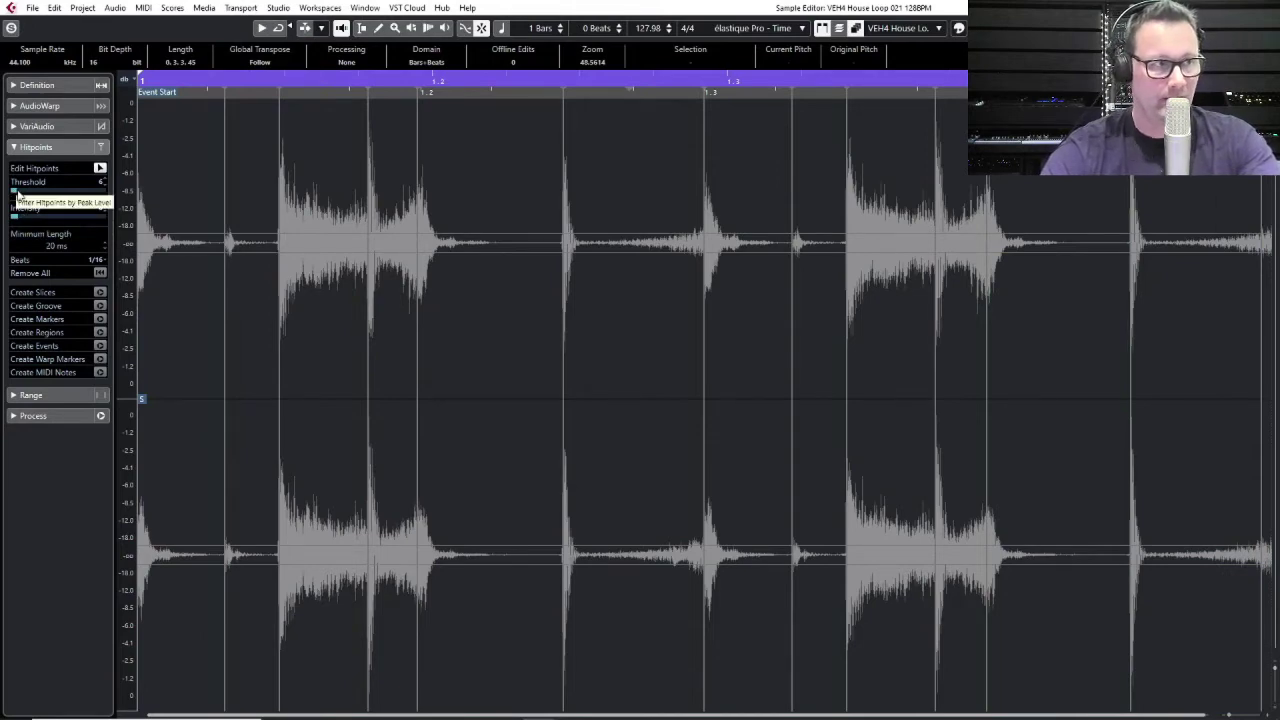
left_click_drag(17, 194, 32, 224)
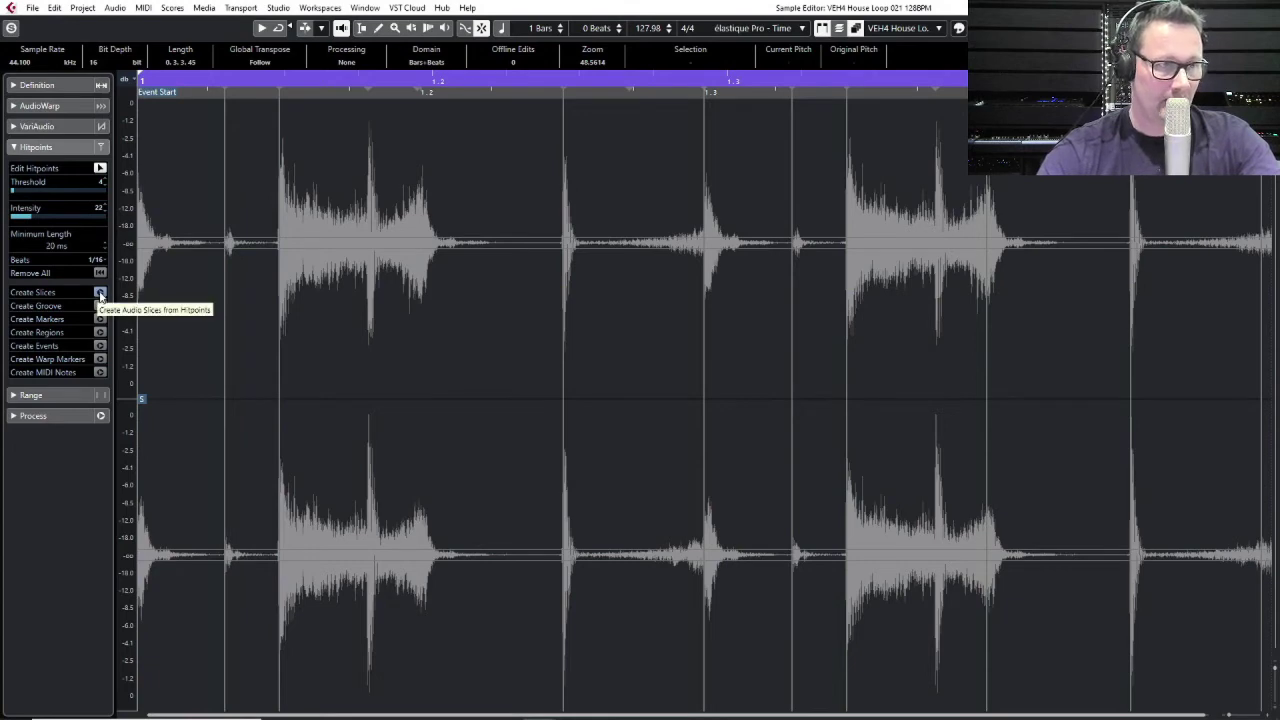
left_click(100, 292)
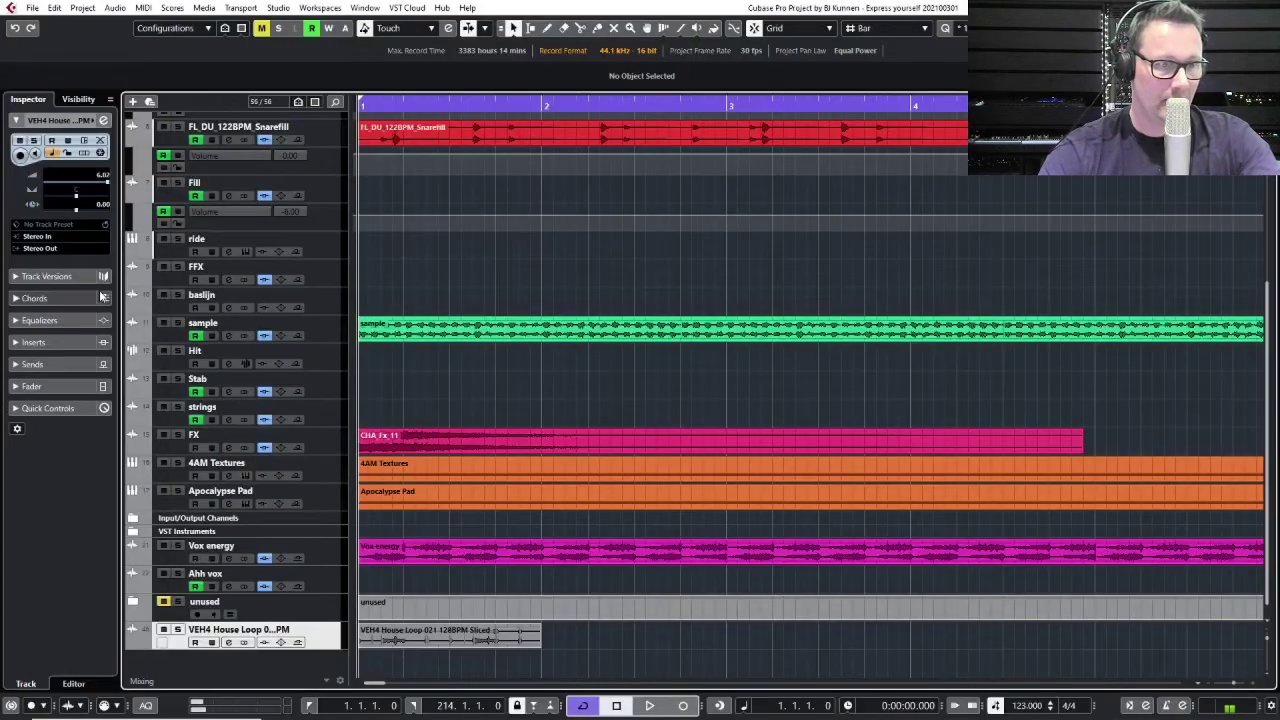
Select all slices of the sliced part, quantize them to the 1/16 swing grid, and play back.
double_click(495, 635)
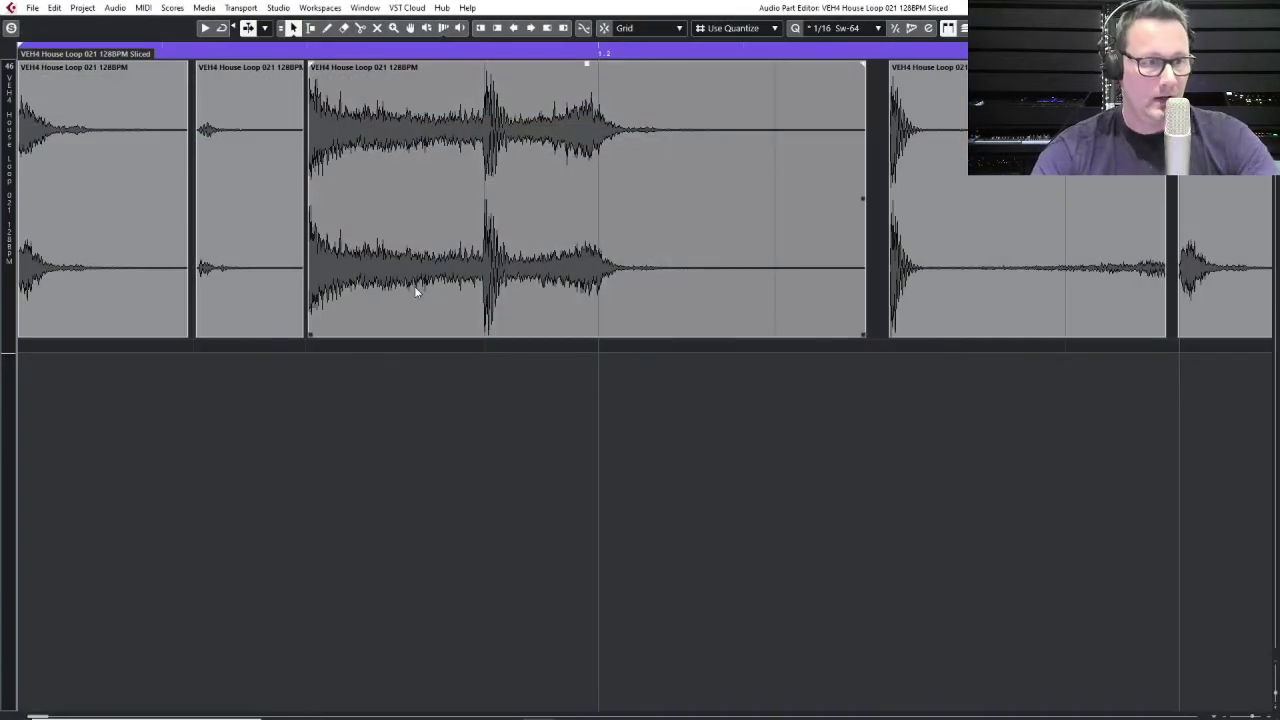
key("Escape")
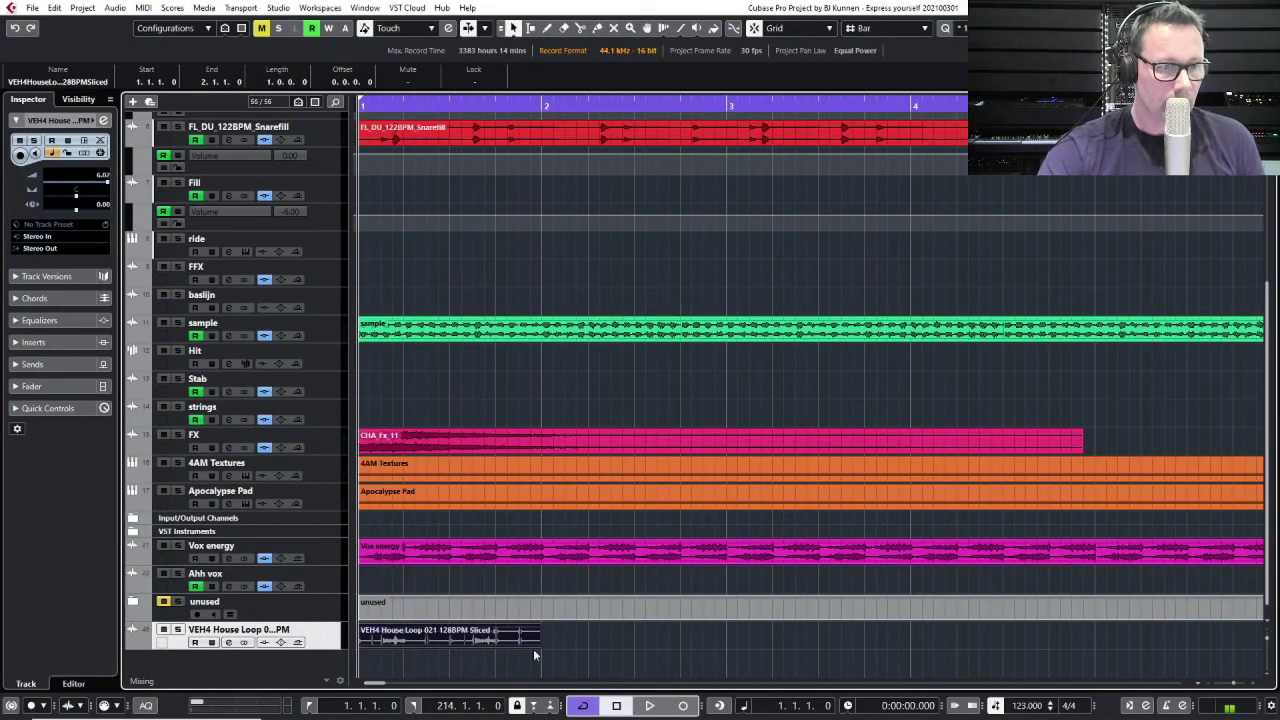
double_click(506, 640)
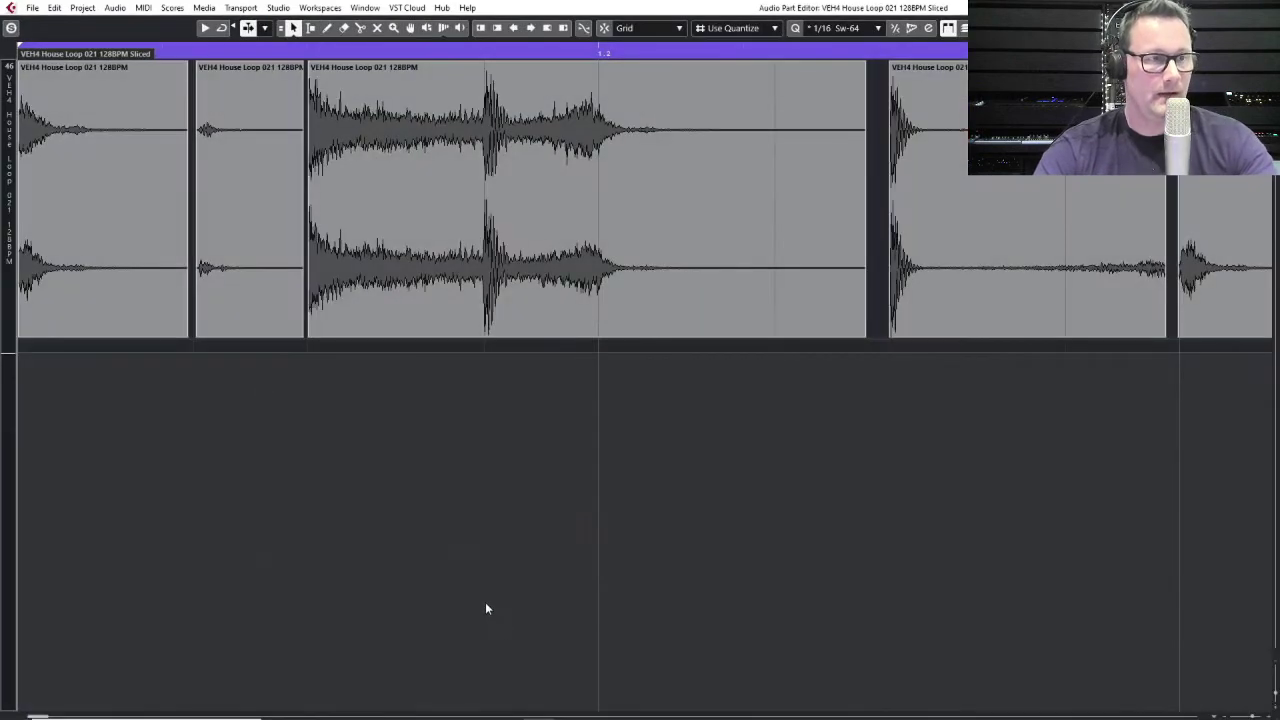
key("ctrl+a")
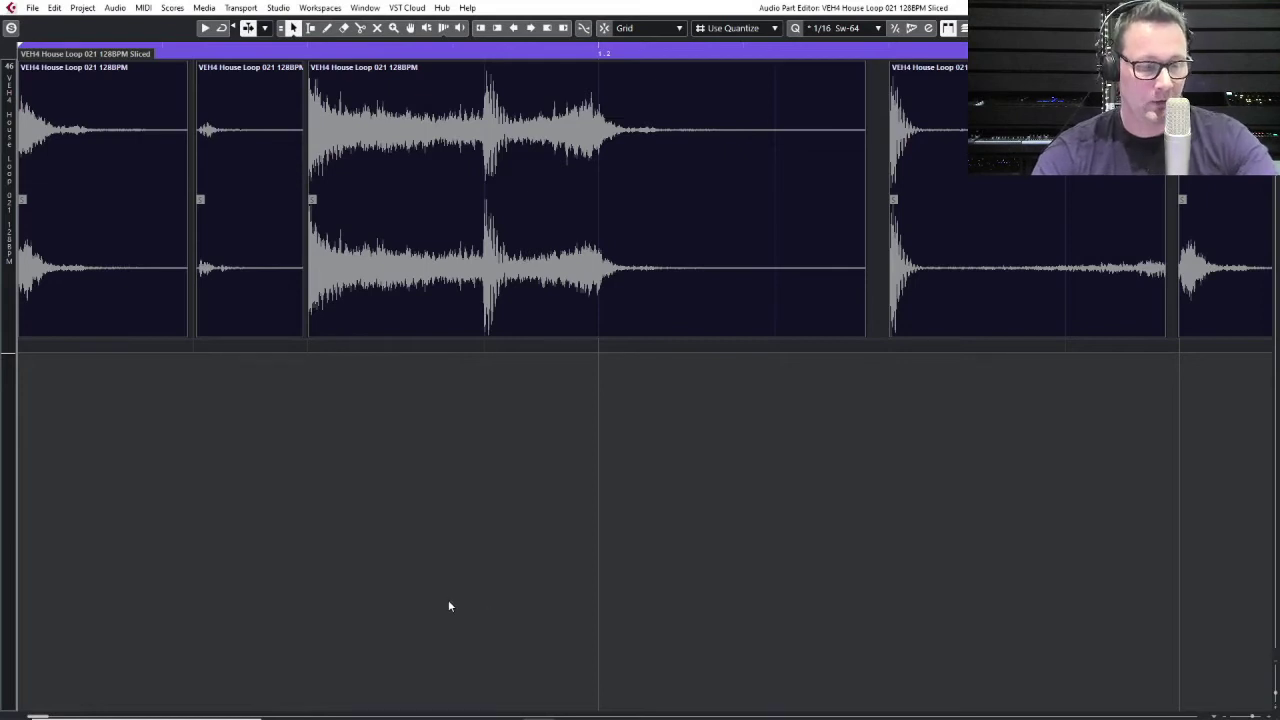
key("q")
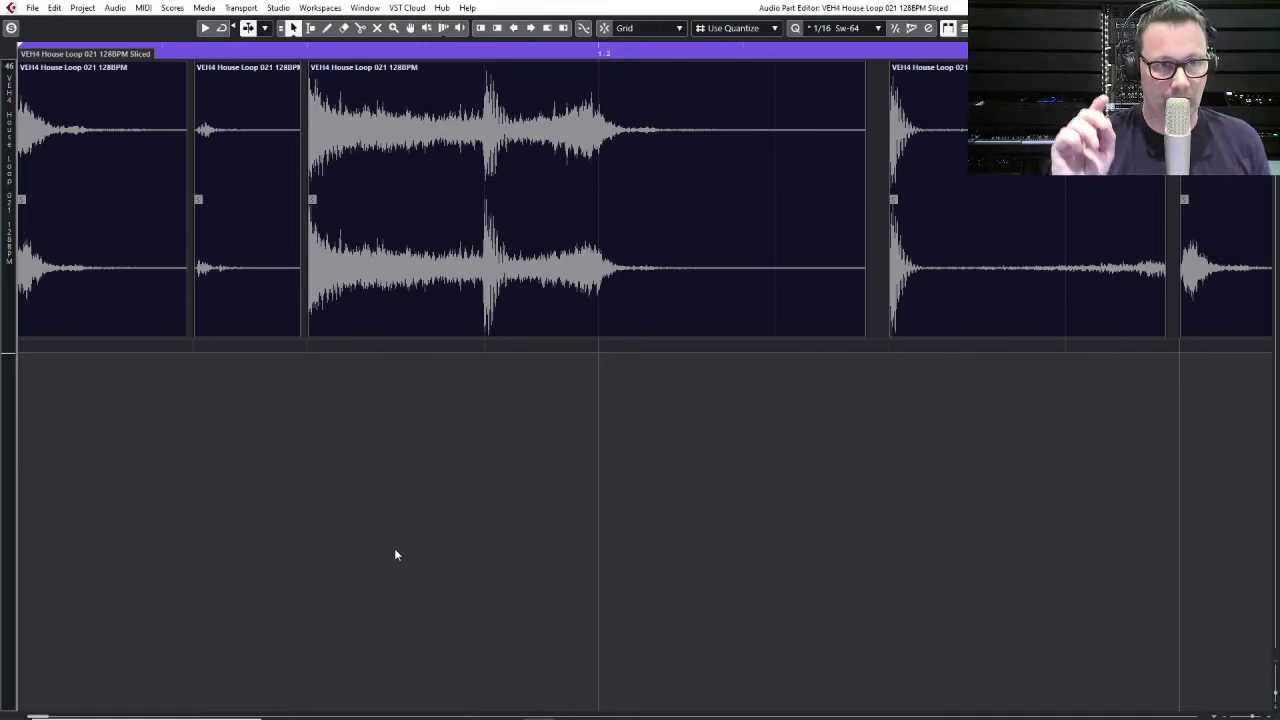
key("space")
key("Escape")
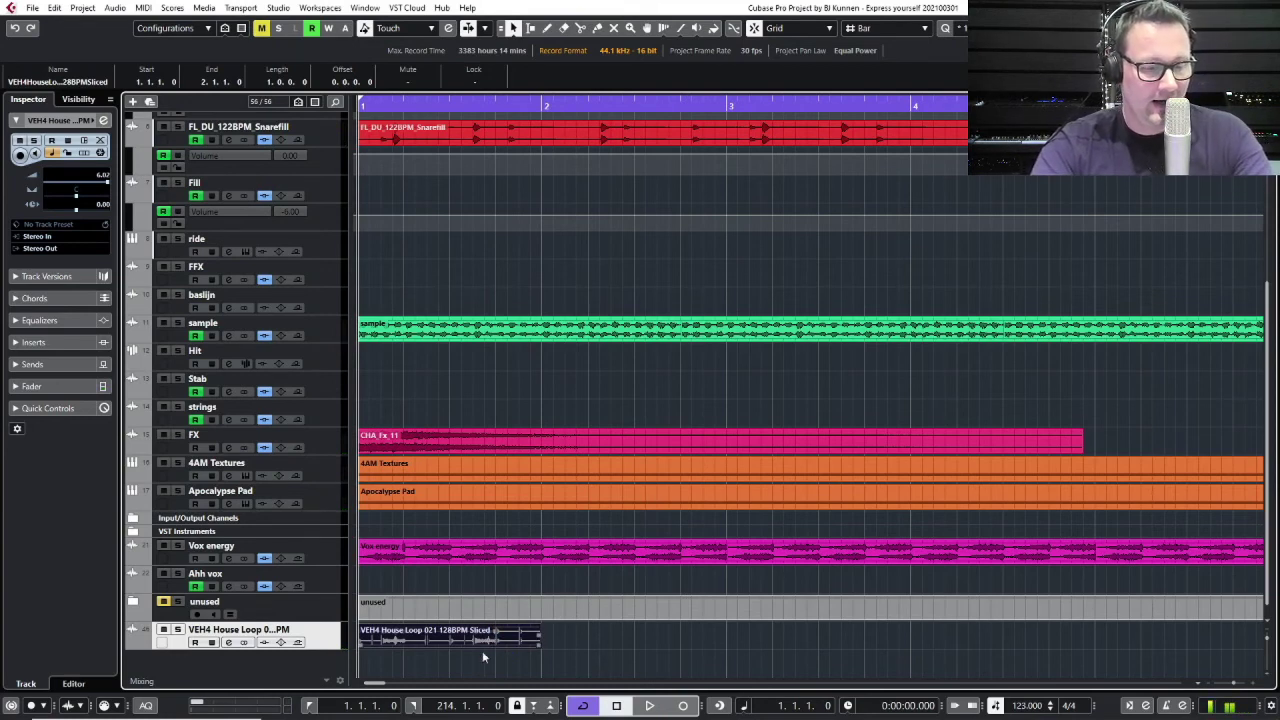
Duplicate the sliced part with Ctrl+D to fill bars 1 through 4, then zoom out.
key("ctrl+d")
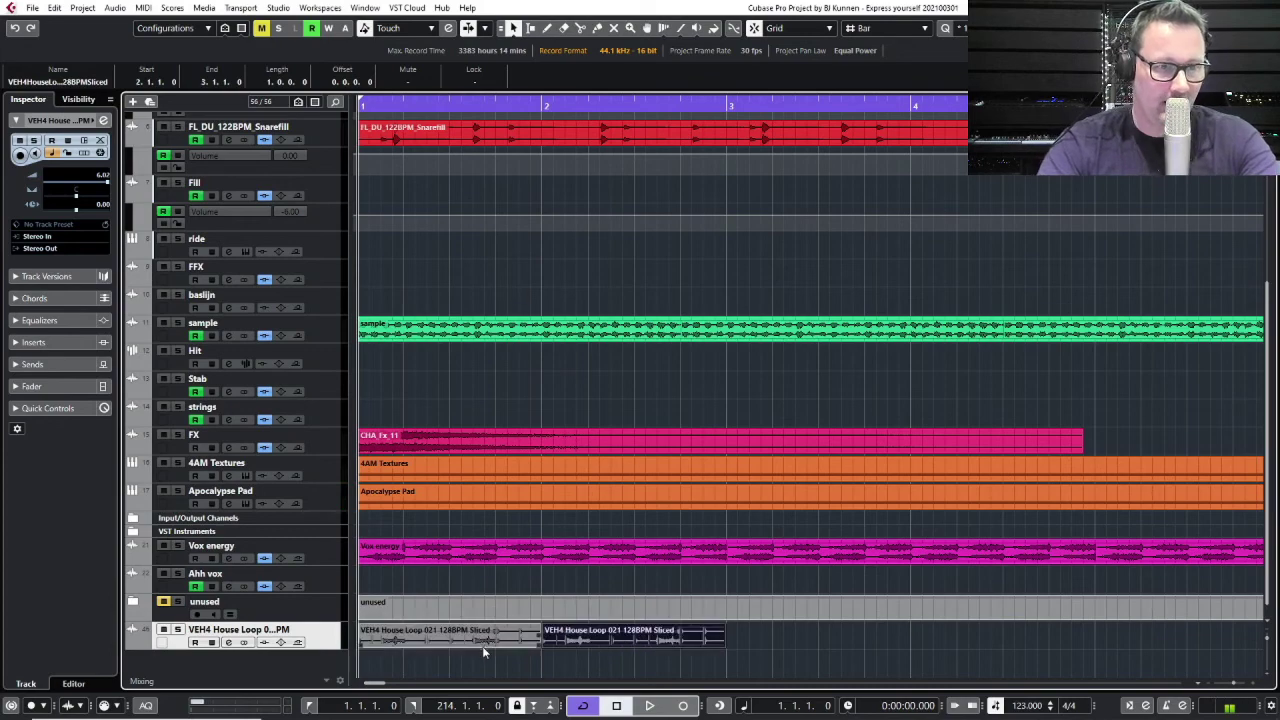
key("ctrl+d")
key("ctrl+d")
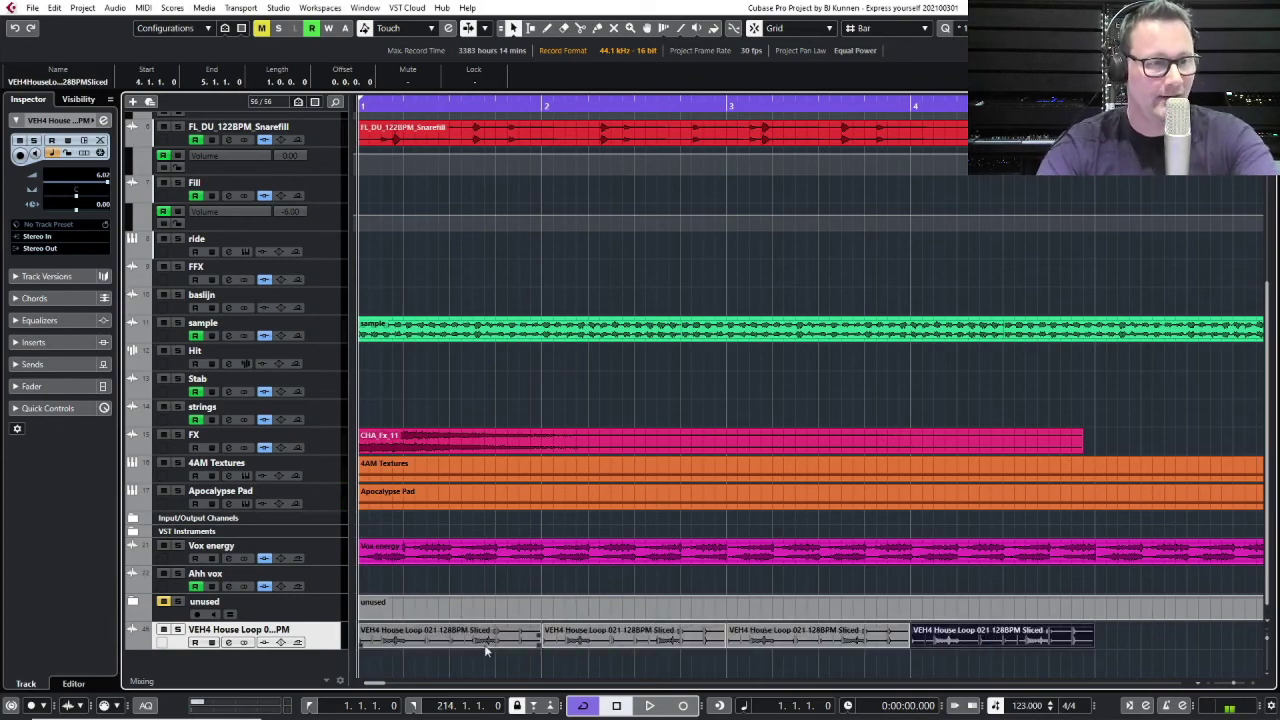
key("g")
key("g")
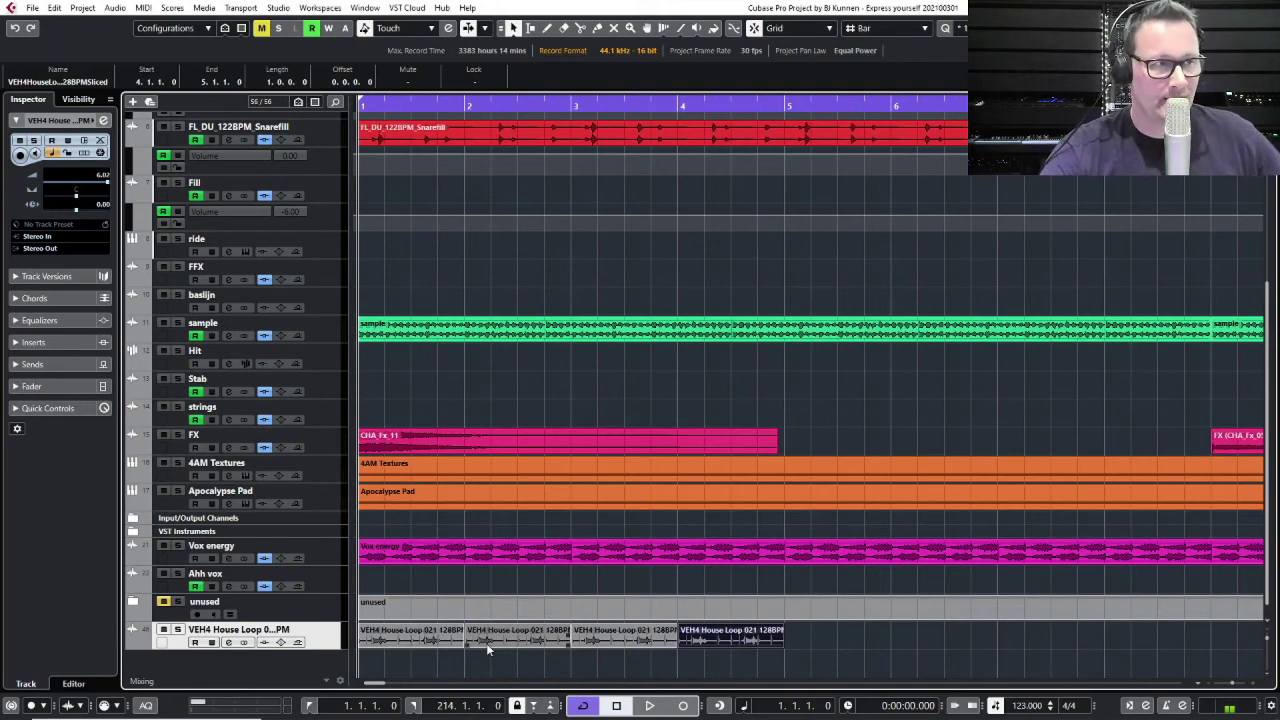
Set the VEH4 House Loop volume to 0.00 and place it under FL_DU_122BPM_Snarefill, ahead of Fill.
double_click(101, 175)
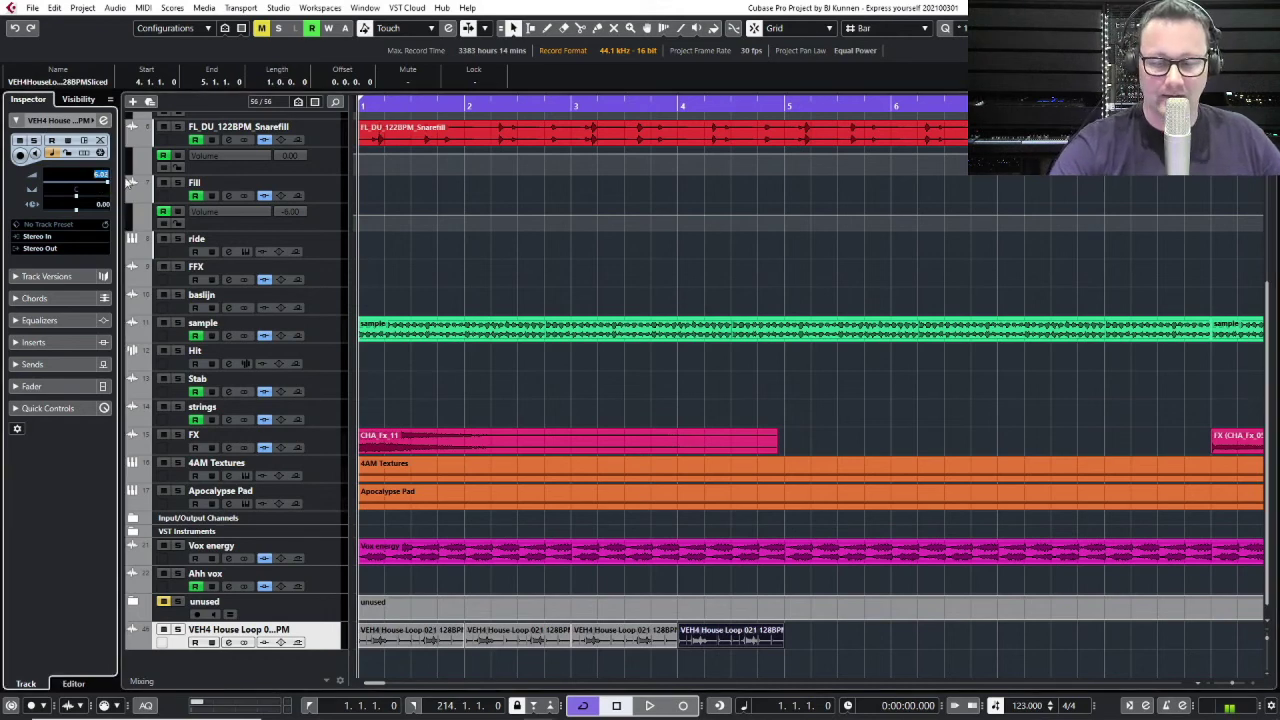
left_click(128, 182)
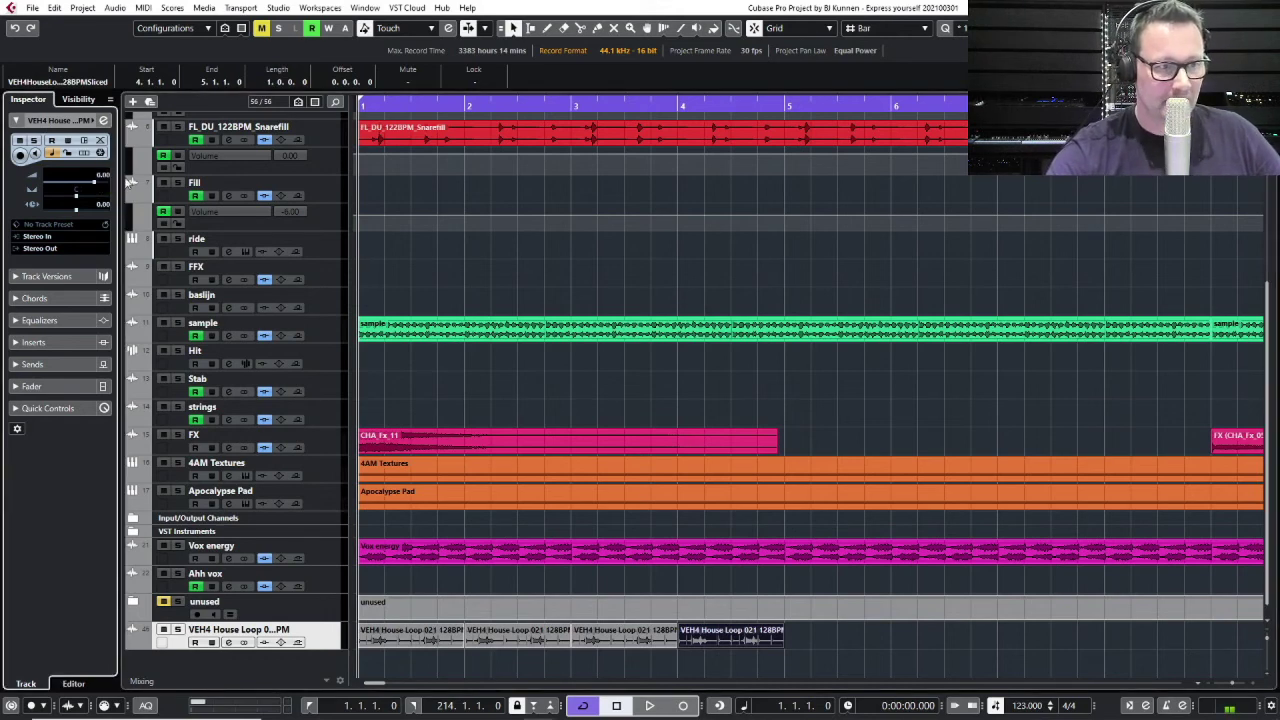
left_click_drag(314, 620, 312, 190)
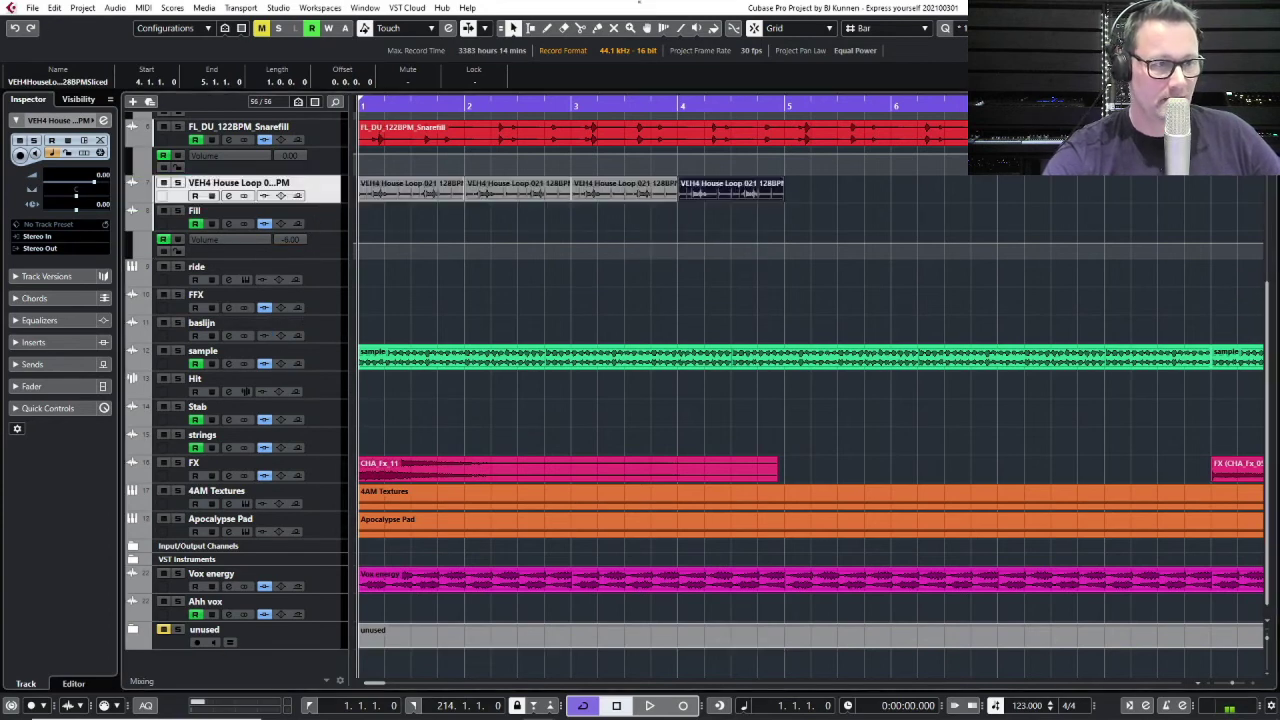